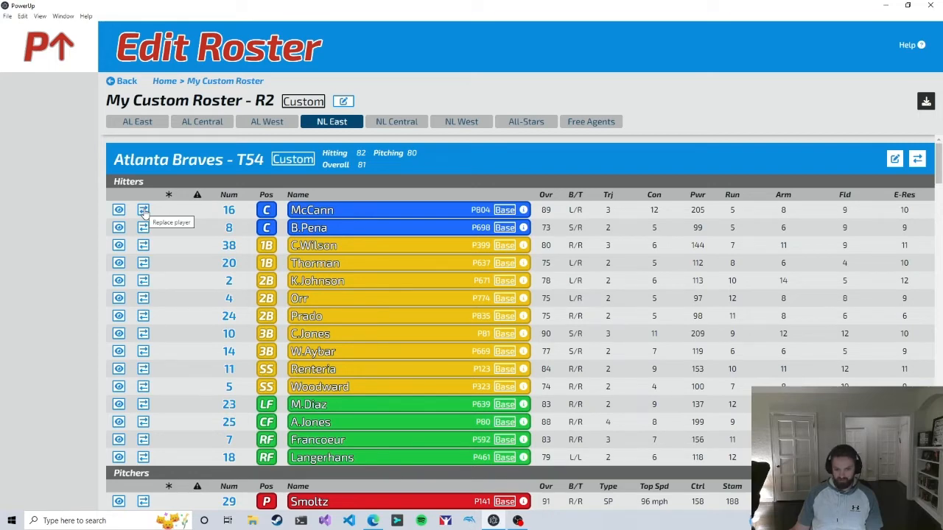
- Replace catcher McCann on the Atlanta Braves with a custom copy and open that copy for editing
{"action": "left_click", "coordinate": [143, 211]}
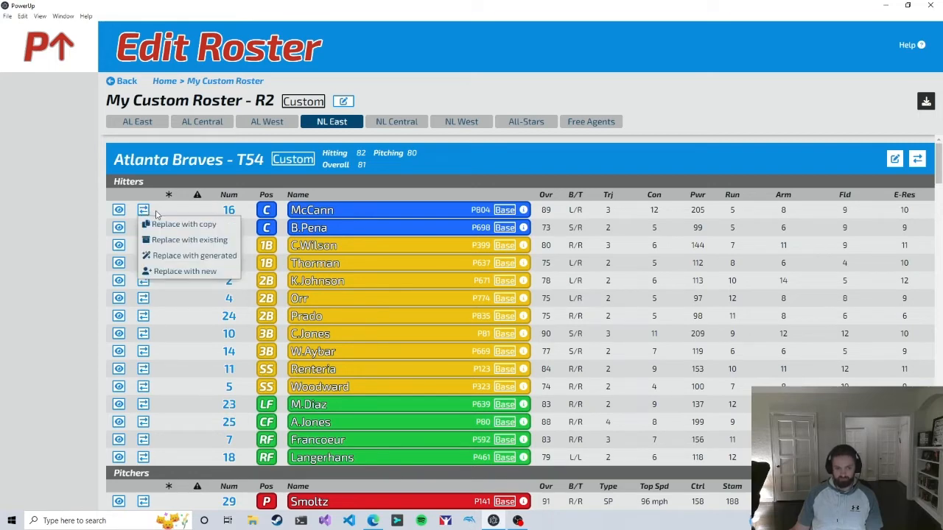
{"action": "left_click", "coordinate": [177, 225]}
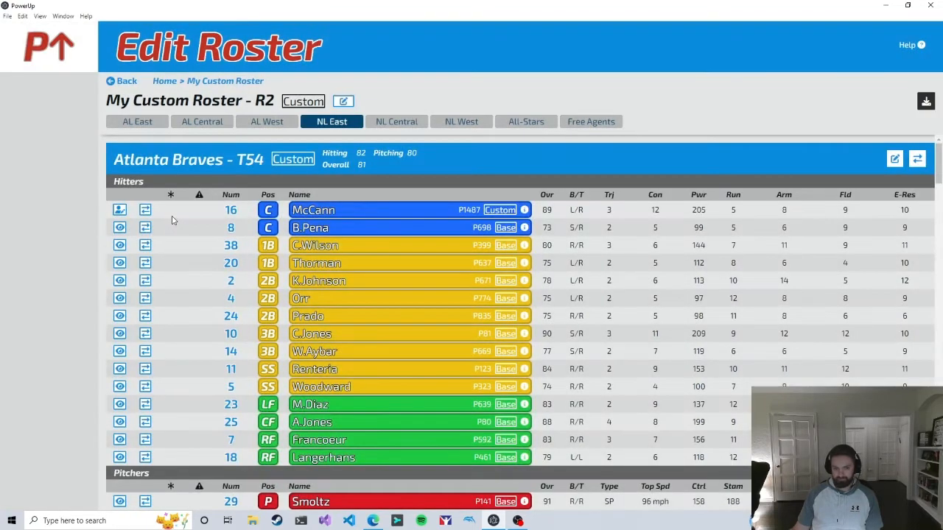
{"action": "left_click", "coordinate": [121, 210]}
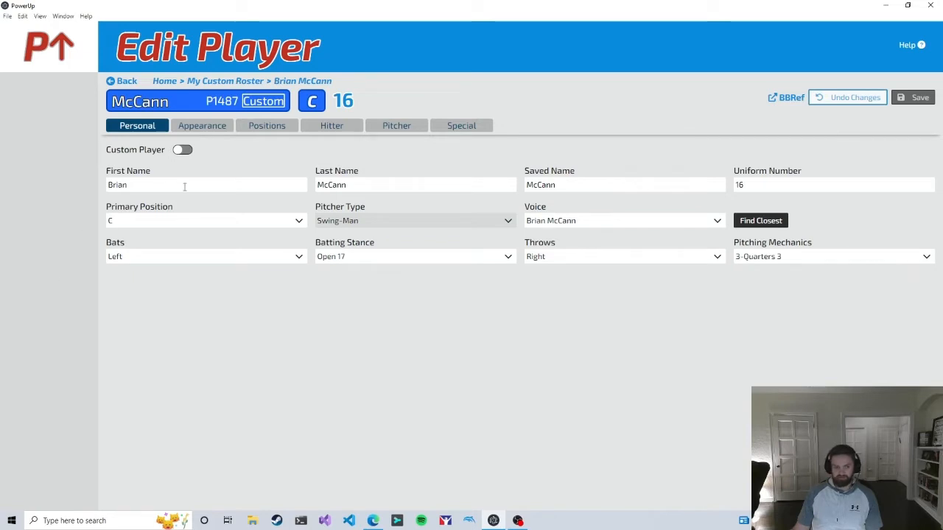
- Set the player's saved name to McCann 2 and save the player
{"action": "left_click", "coordinate": [562, 189]}
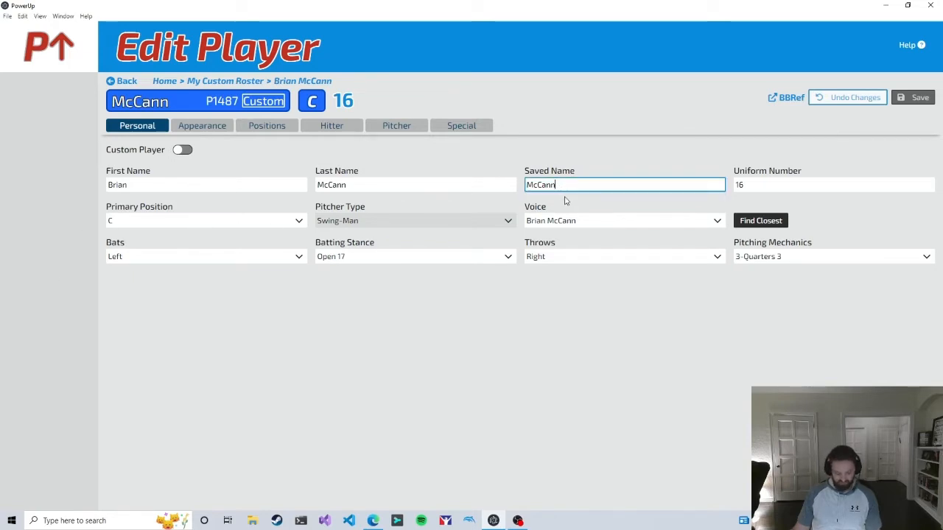
{"action": "type", "text": "2"}
{"action": "left_click", "coordinate": [626, 162]}
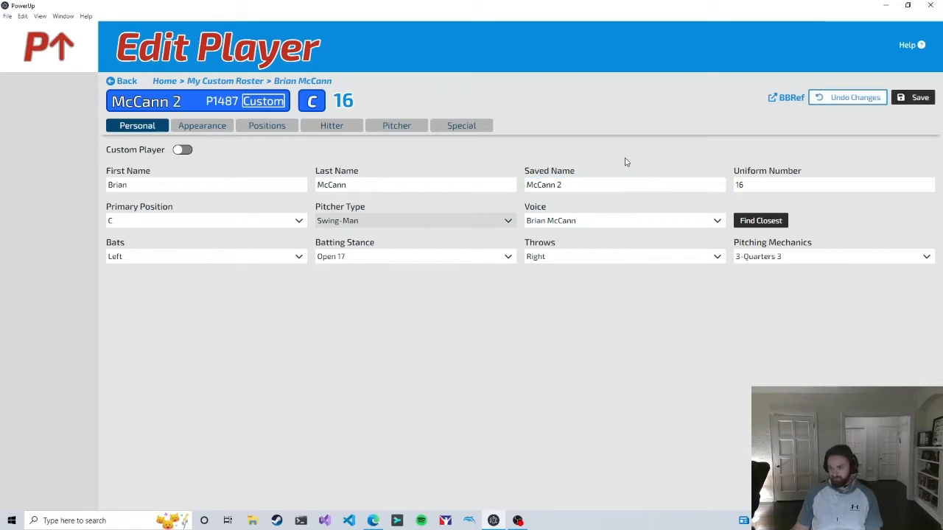
{"action": "left_click", "coordinate": [918, 100]}
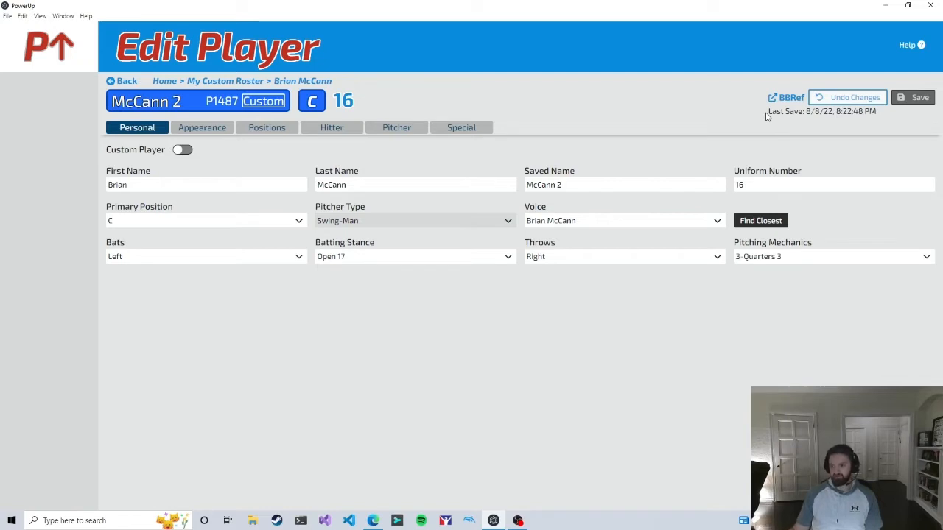
- Change the saved name to McCann 3 and go back to the roster without saving
{"action": "left_click", "coordinate": [603, 186]}
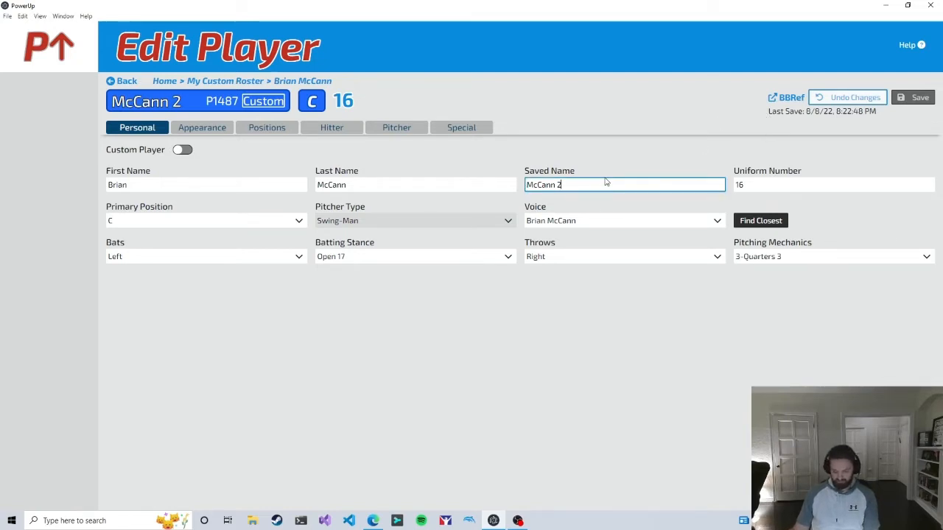
{"action": "key", "text": "BackSpace"}
{"action": "type", "text": "3"}
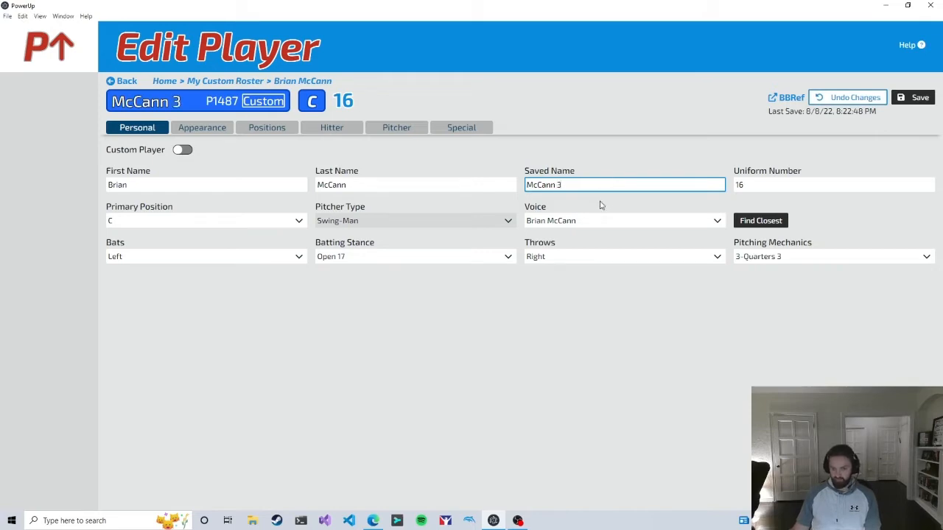
{"action": "left_click", "coordinate": [124, 82]}
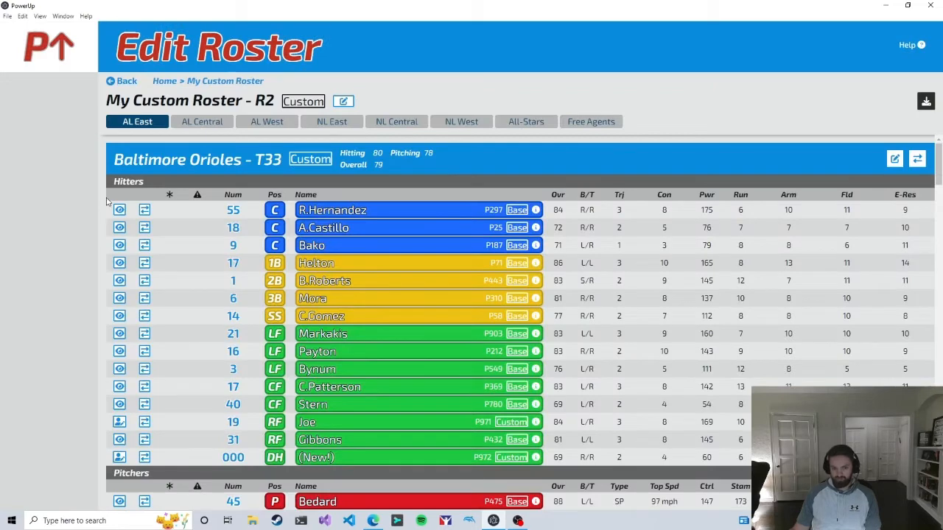
- Reopen the custom McCann copy from the NL East's Atlanta Braves and check its saved name
{"action": "left_click", "coordinate": [324, 124]}
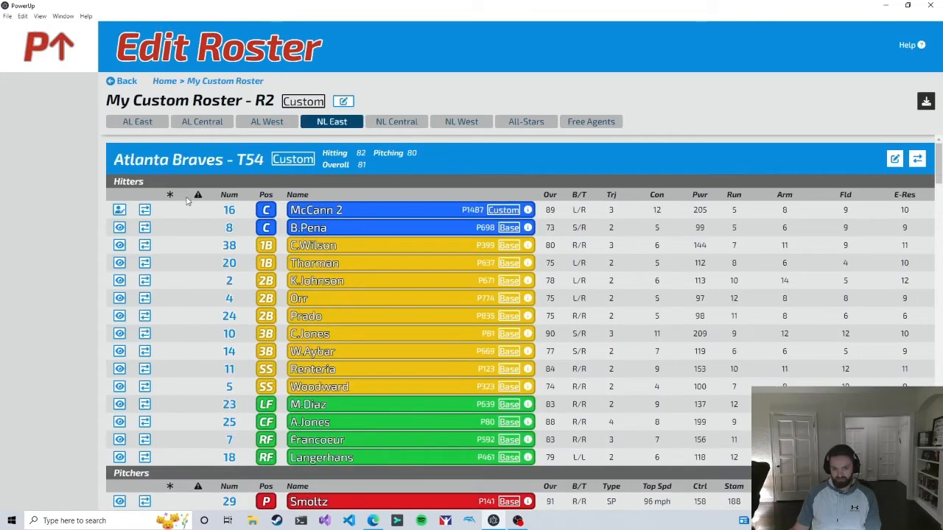
{"action": "left_click", "coordinate": [120, 210]}
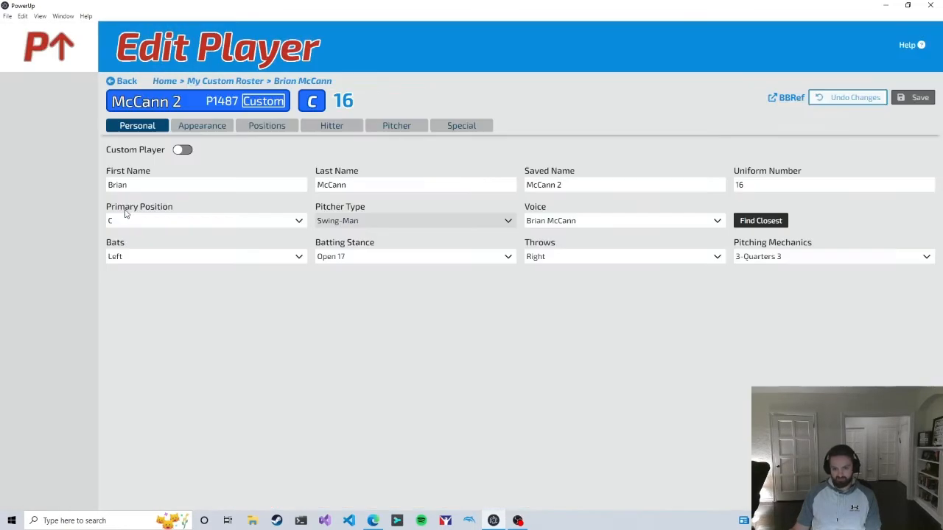
{"action": "left_click", "coordinate": [587, 185]}
{"action": "left_click_drag", "start_coordinate": [587, 185], "coordinate": [496, 169]}
{"action": "left_click", "coordinate": [763, 144]}
- Change the saved name to McCann 3 and undo the unsaved change
{"action": "left_click", "coordinate": [583, 184]}
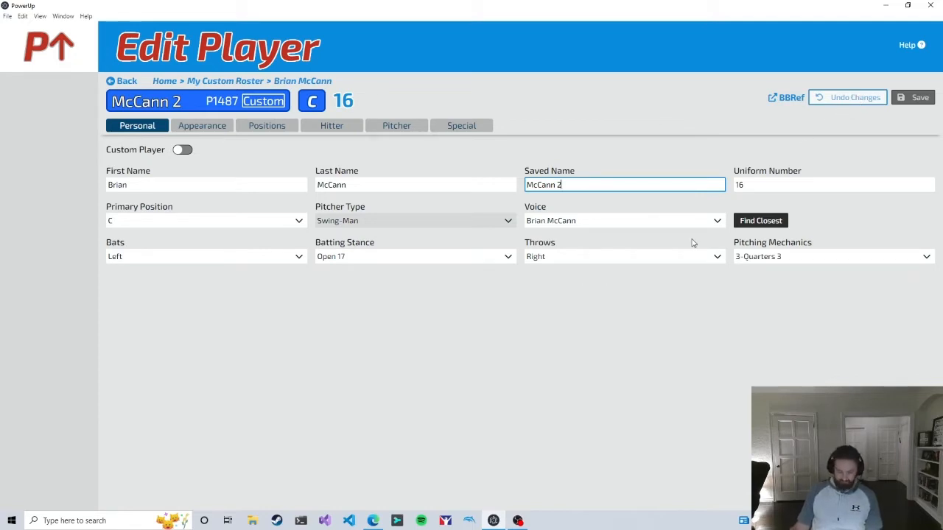
{"action": "key", "text": "BackSpace"}
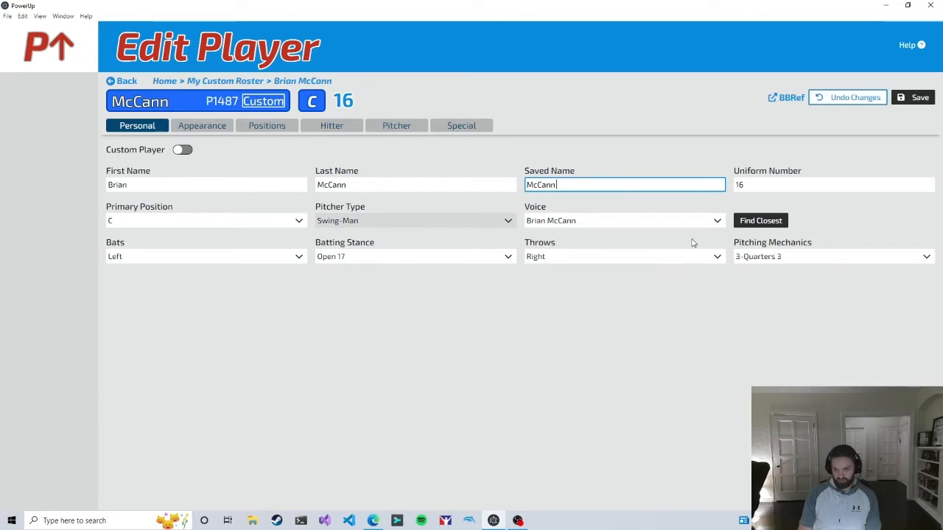
{"action": "type", "text": "3"}
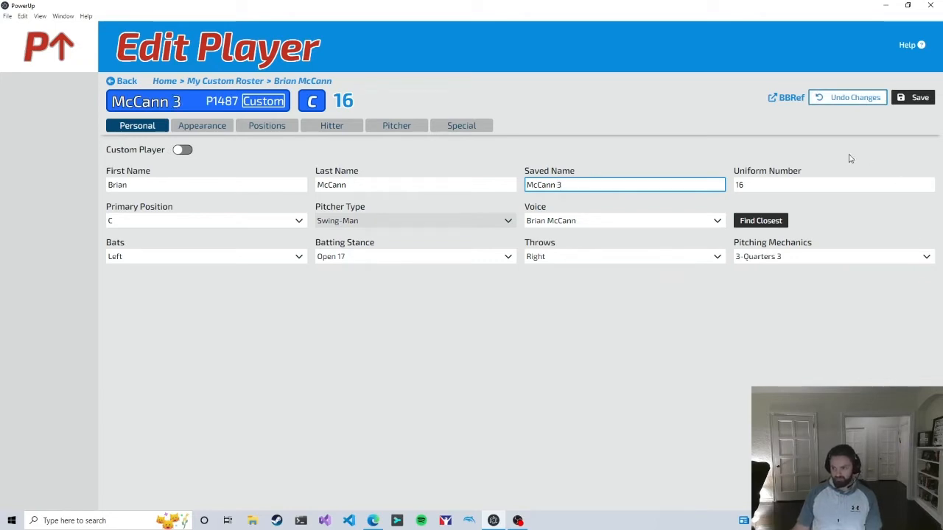
{"action": "left_click", "coordinate": [853, 100]}
{"action": "left_click_drag", "start_coordinate": [564, 183], "coordinate": [526, 190]}
{"action": "left_click", "coordinate": [569, 153]}
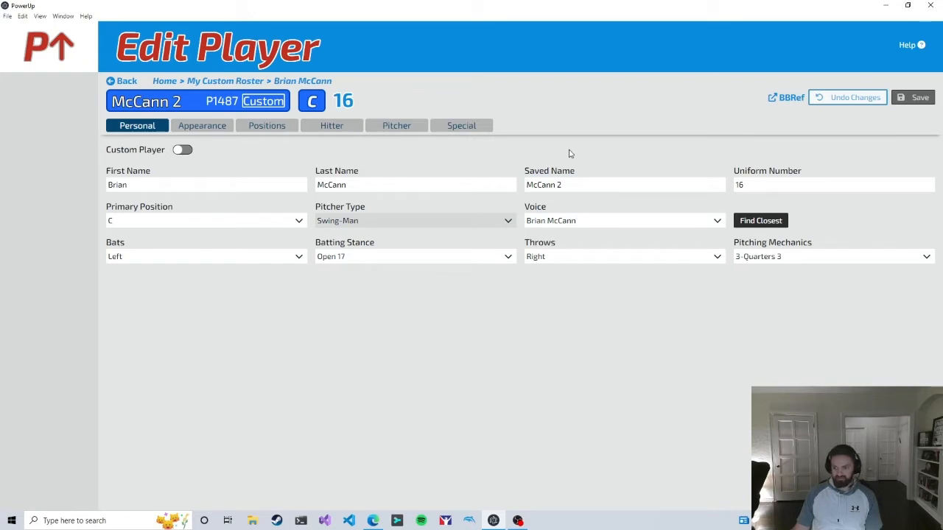
- Set the player's saved name to McCann 3 and save the player
{"action": "left_click", "coordinate": [590, 190]}
{"action": "key", "text": "BackSpace"}
{"action": "type", "text": "3"}
{"action": "left_click", "coordinate": [887, 133]}
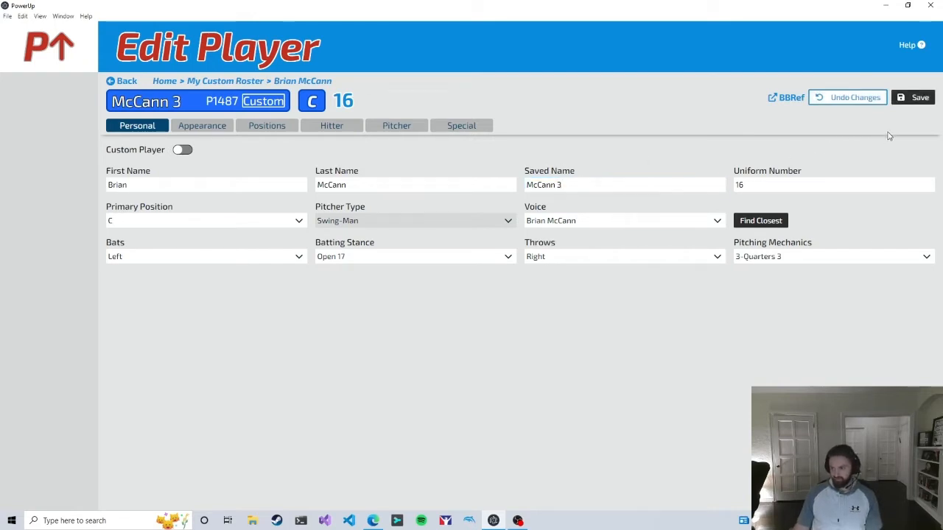
{"action": "left_click", "coordinate": [919, 99]}
- Change the saved name to McCann 4 and revert to the last saved version
{"action": "left_click", "coordinate": [595, 181]}
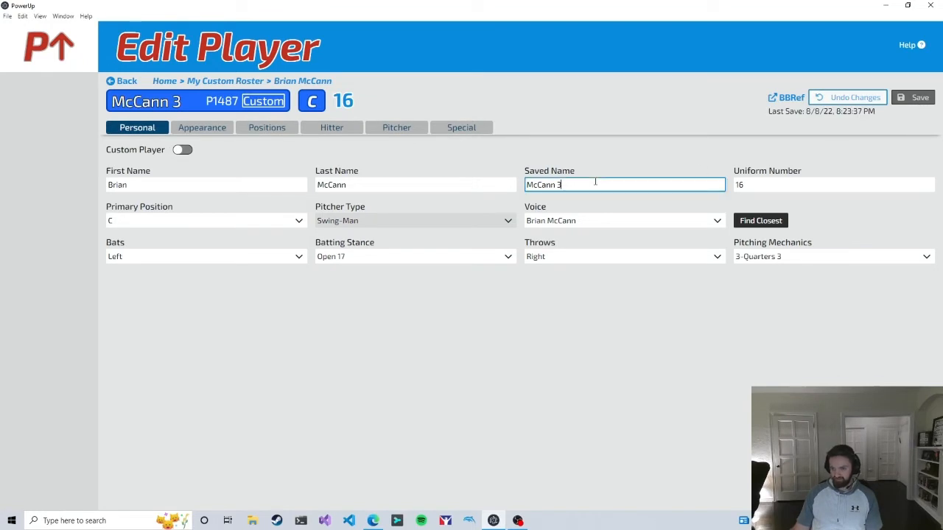
{"action": "key", "text": "BackSpace"}
{"action": "type", "text": "4"}
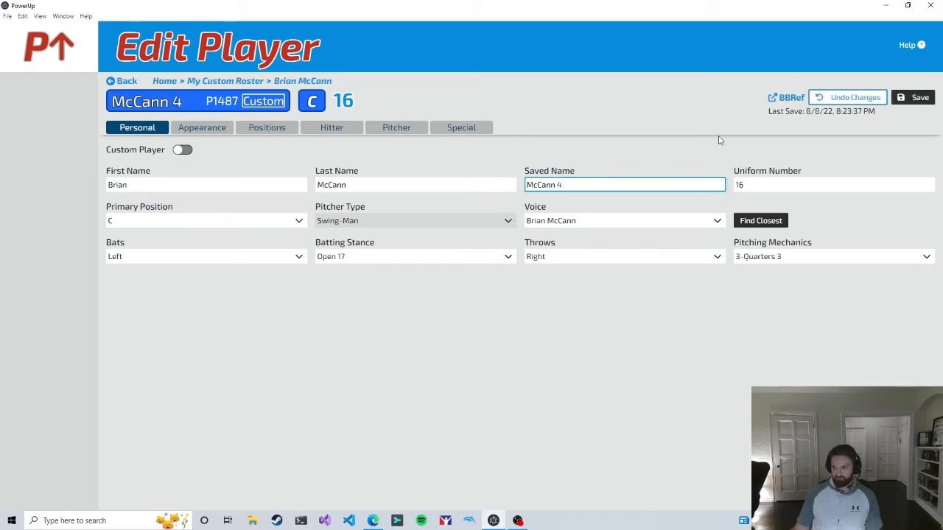
{"action": "left_click", "coordinate": [821, 138]}
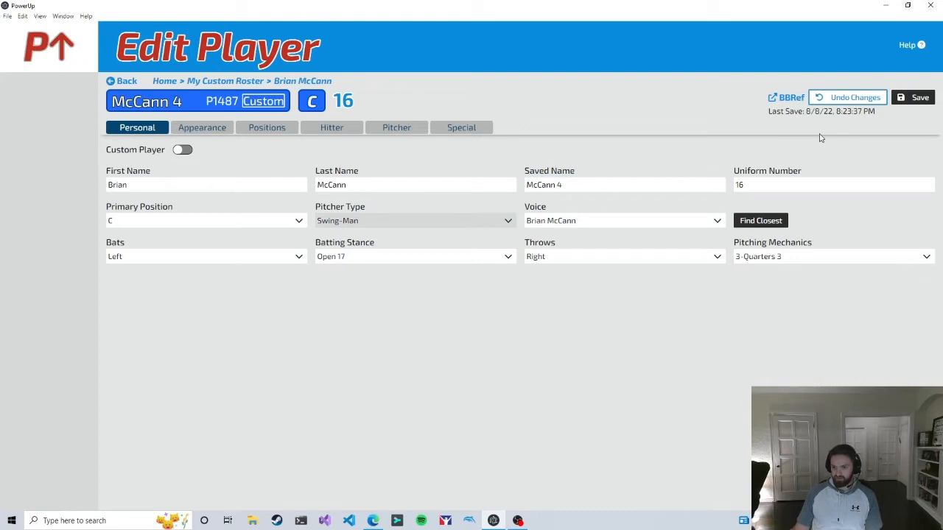
{"action": "left_click", "coordinate": [843, 103]}
- Review the player's saved name and the time of the last save
{"action": "left_click", "coordinate": [575, 187]}
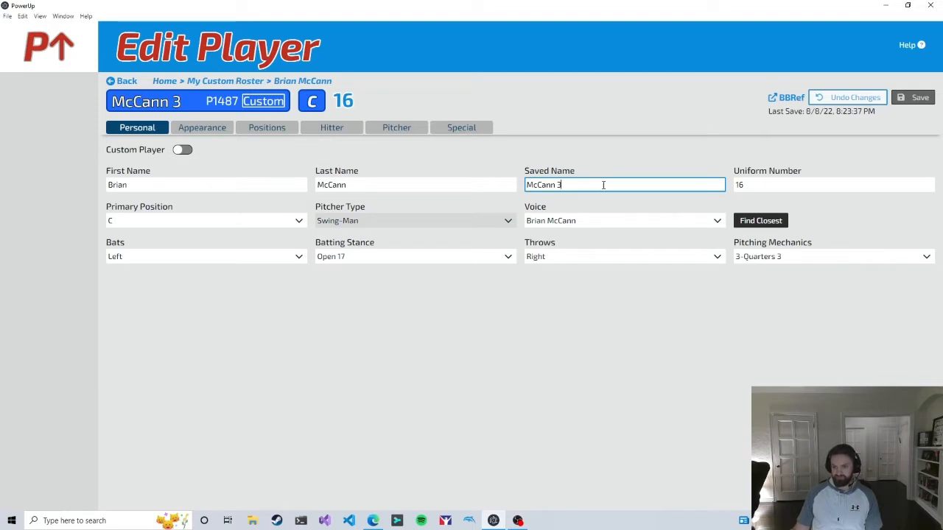
{"action": "left_click_drag", "start_coordinate": [602, 185], "coordinate": [453, 183]}
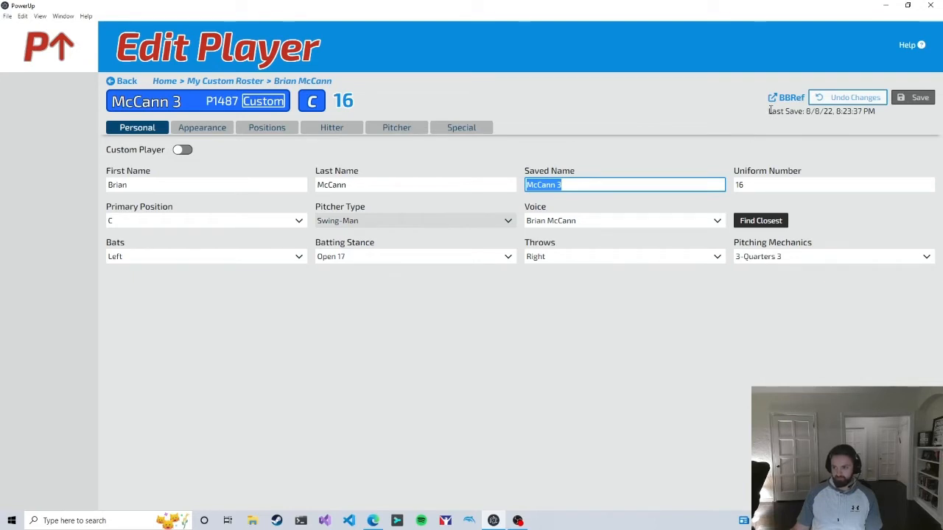
{"action": "left_click", "coordinate": [645, 131]}
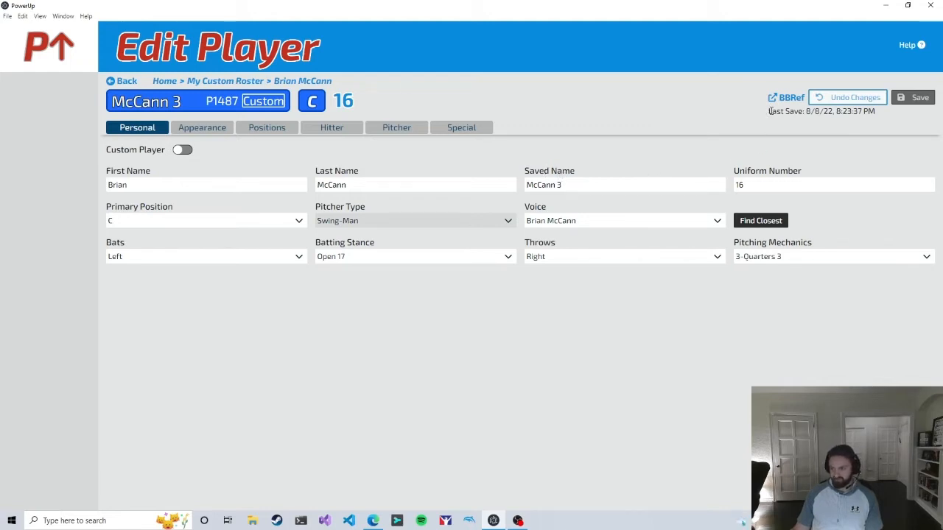
{"action": "left_click_drag", "start_coordinate": [770, 111], "coordinate": [878, 114]}
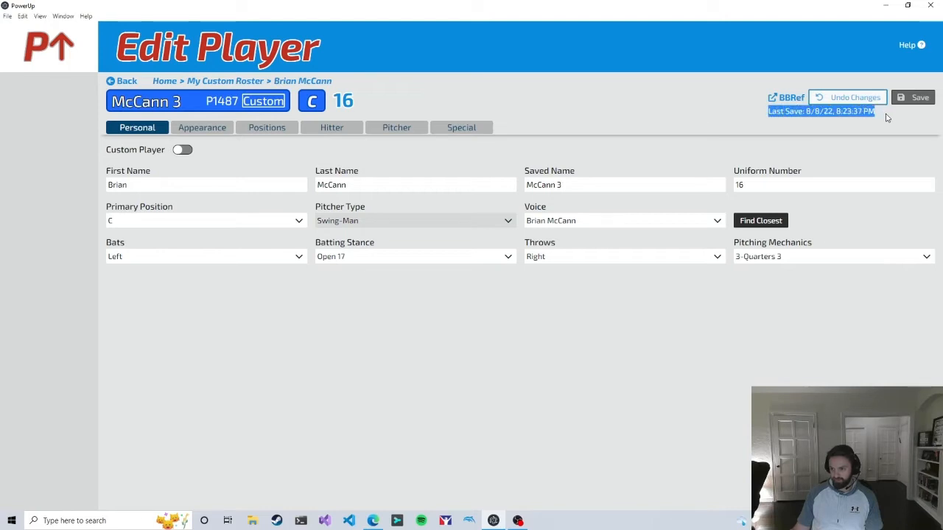
{"action": "left_click", "coordinate": [885, 121]}
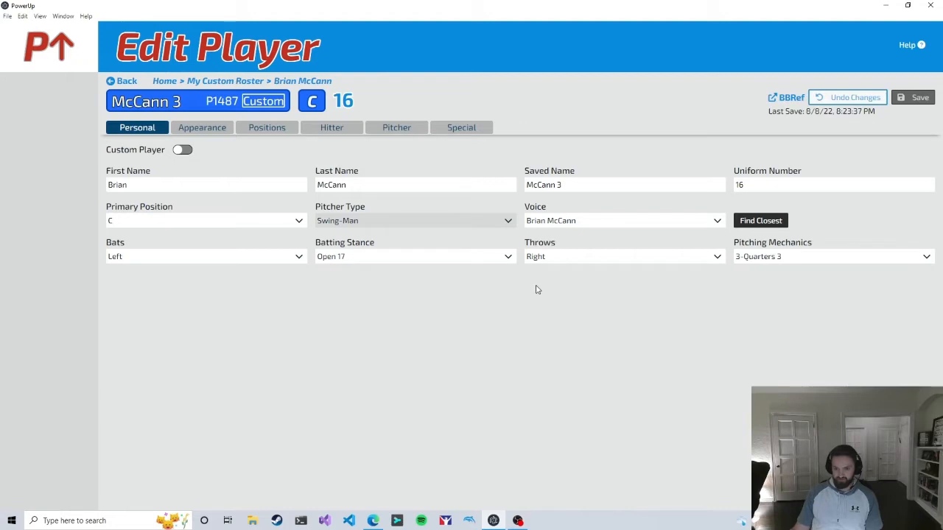
- Look the player up on Baseball Reference and view Brian McCann's photos and career stats
{"action": "left_click", "coordinate": [787, 98]}
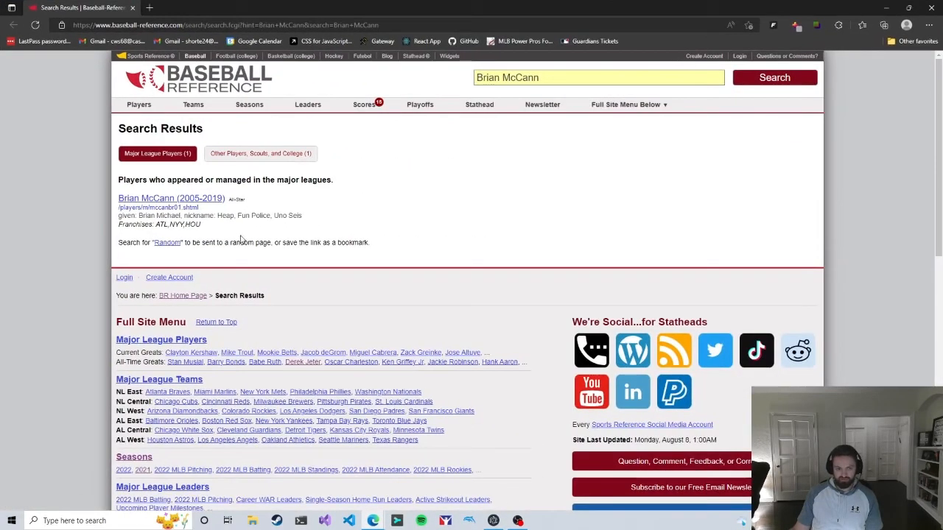
{"action": "left_click", "coordinate": [162, 198]}
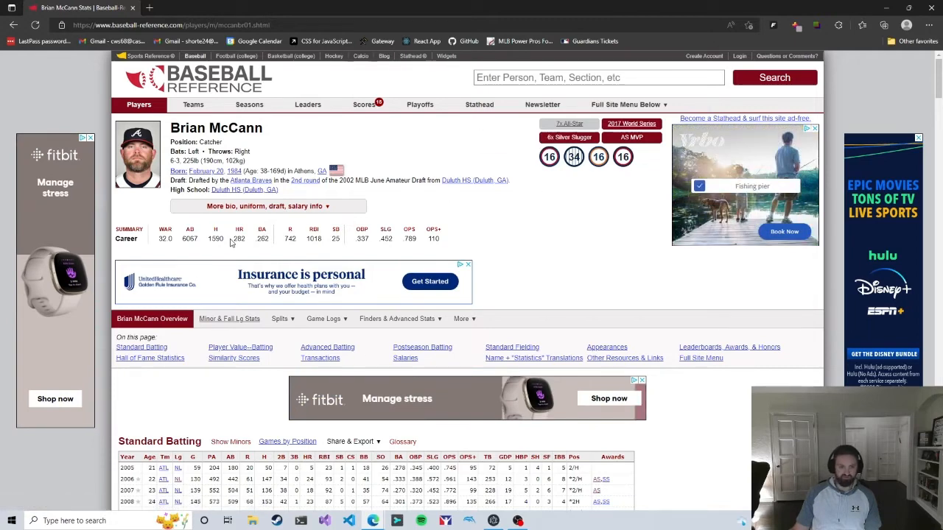
{"action": "mouse_move", "coordinate": [141, 168]}
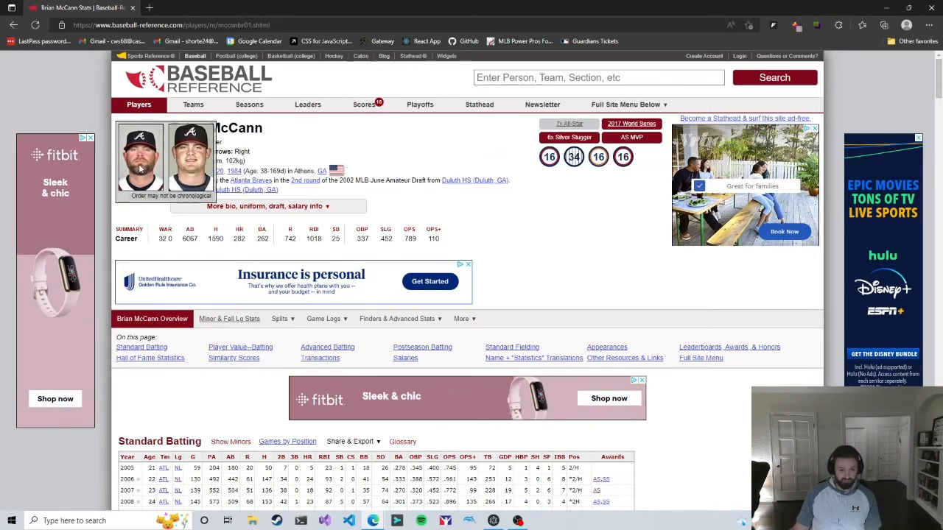
{"action": "mouse_move", "coordinate": [269, 319]}
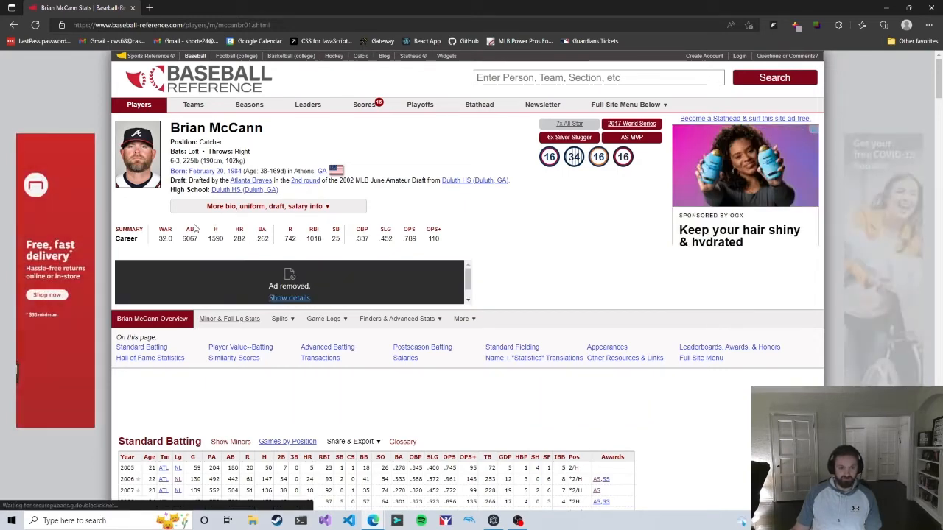
- View the Baseball Reference batting stats side by side with the player editor, close the browser and maximize the editor
{"action": "left_click_drag", "start_coordinate": [255, 8], "coordinate": [942, 147]}
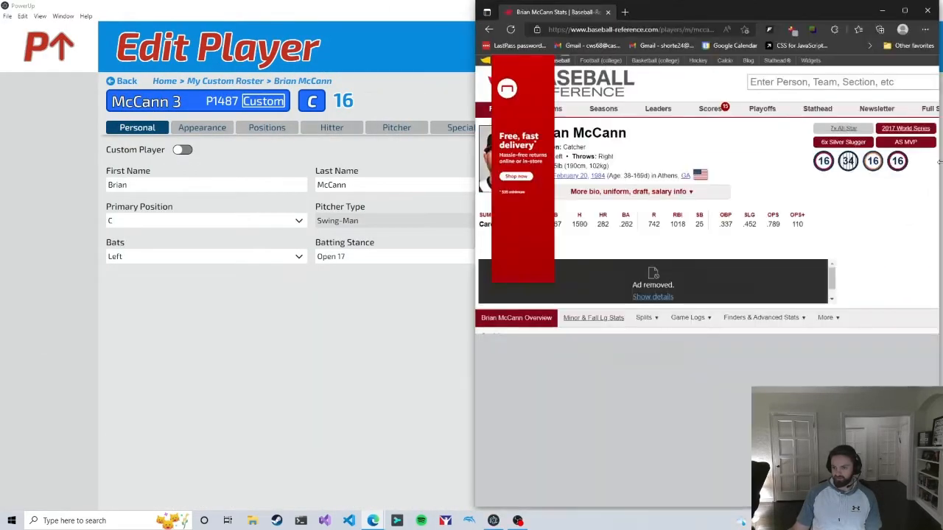
{"action": "left_click_drag", "start_coordinate": [391, 22], "coordinate": [2, 103]}
{"action": "left_click", "coordinate": [560, 170]}
{"action": "mouse_move", "coordinate": [648, 323]}
{"action": "scroll", "coordinate": [648, 322], "scroll_direction": "down", "scroll_amount": 1}
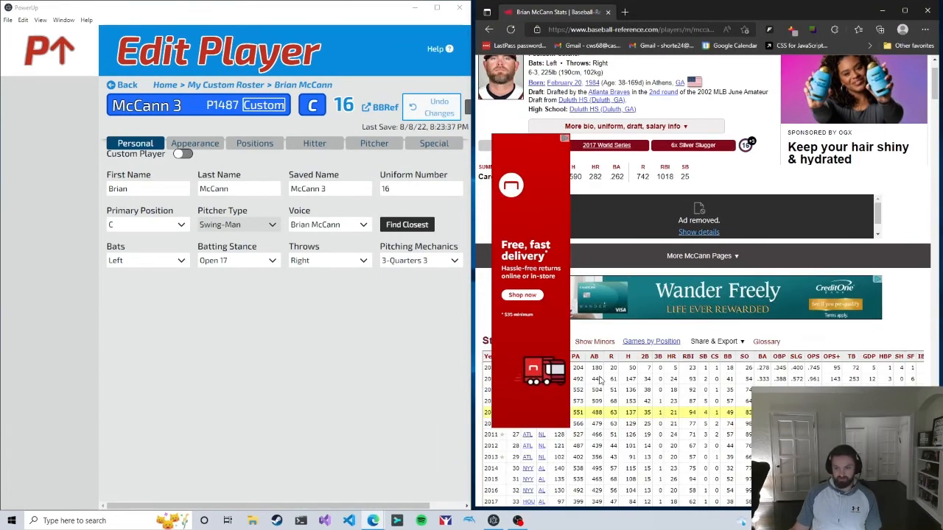
{"action": "left_click", "coordinate": [927, 10]}
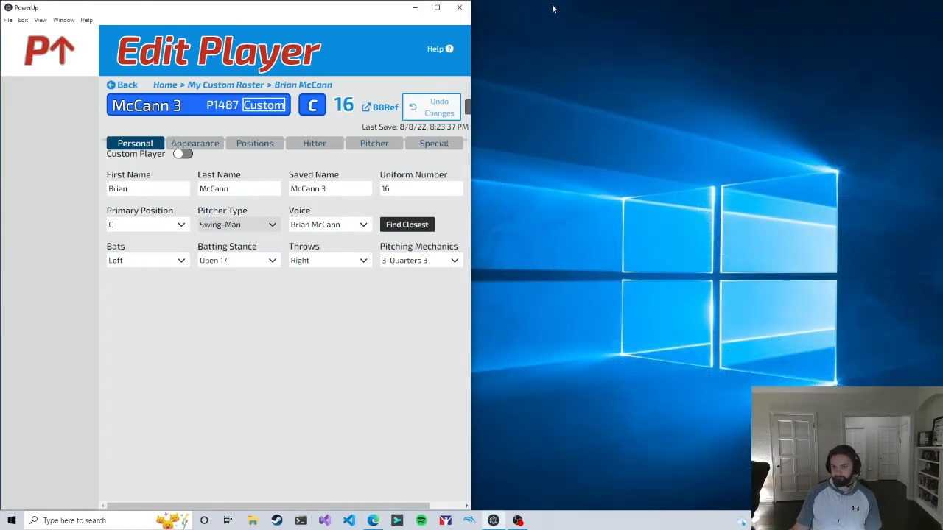
{"action": "left_click", "coordinate": [436, 8]}
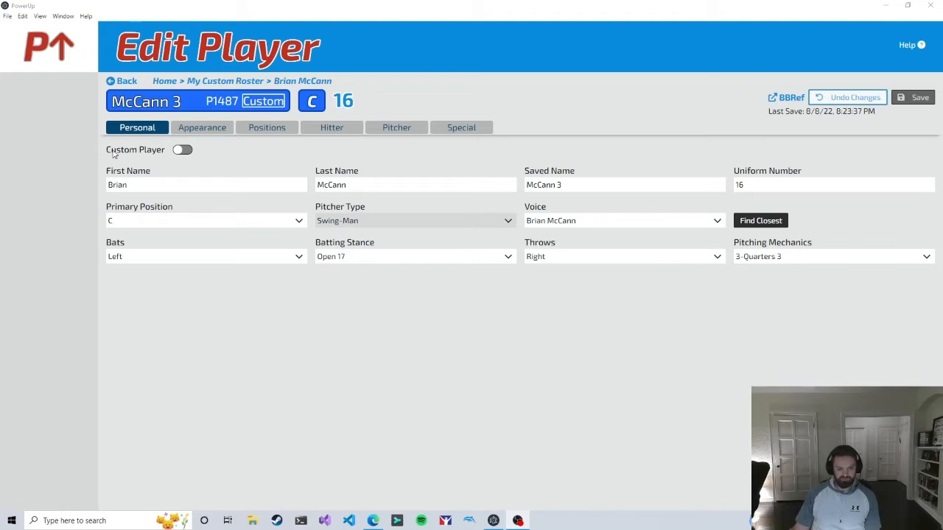
- Try the Custom Player option by switching it on and back off
{"action": "left_click", "coordinate": [183, 151]}
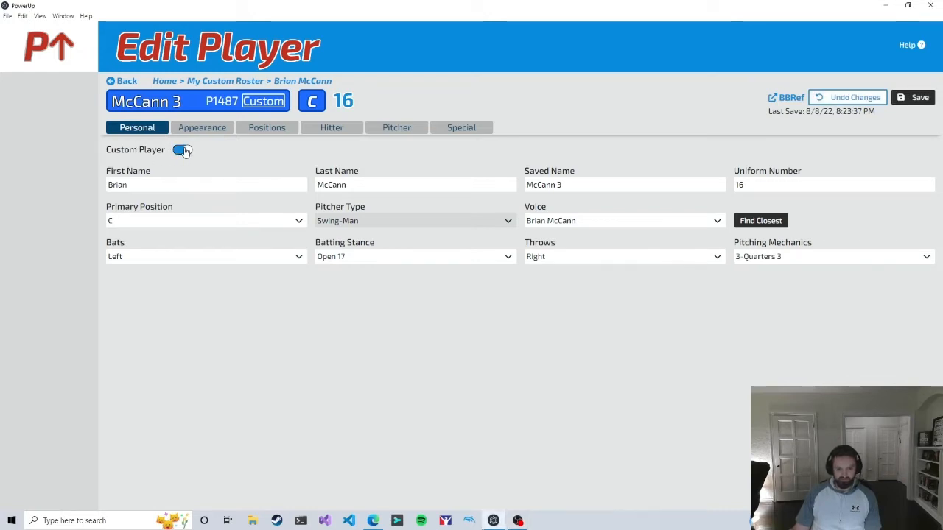
{"action": "left_click", "coordinate": [184, 150]}
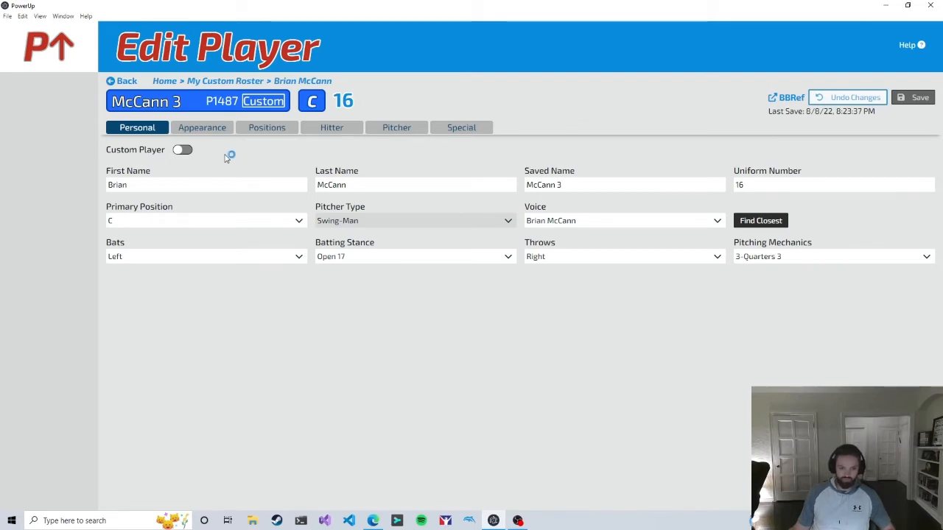
{"action": "left_click", "coordinate": [179, 151]}
{"action": "left_click", "coordinate": [186, 151]}
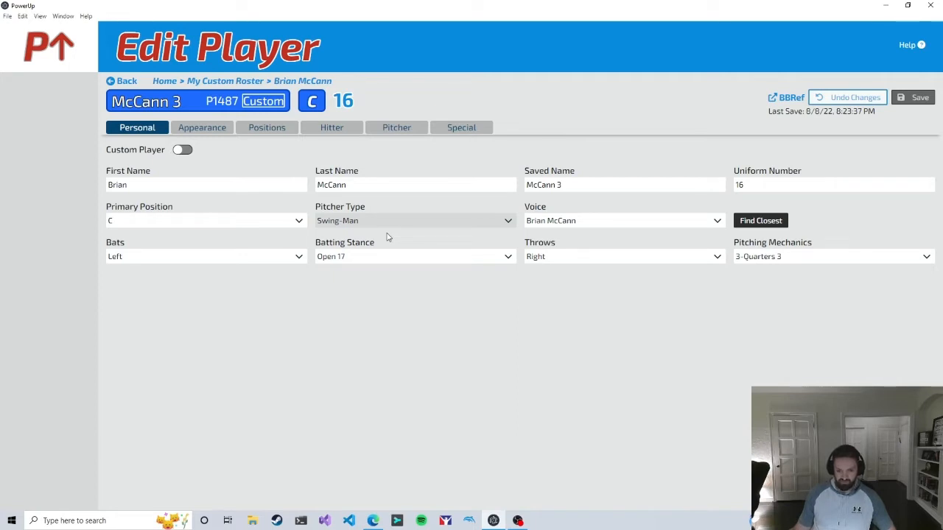
- Set the player's primary position to P and the pitcher type to Starter
{"action": "left_click", "coordinate": [301, 220]}
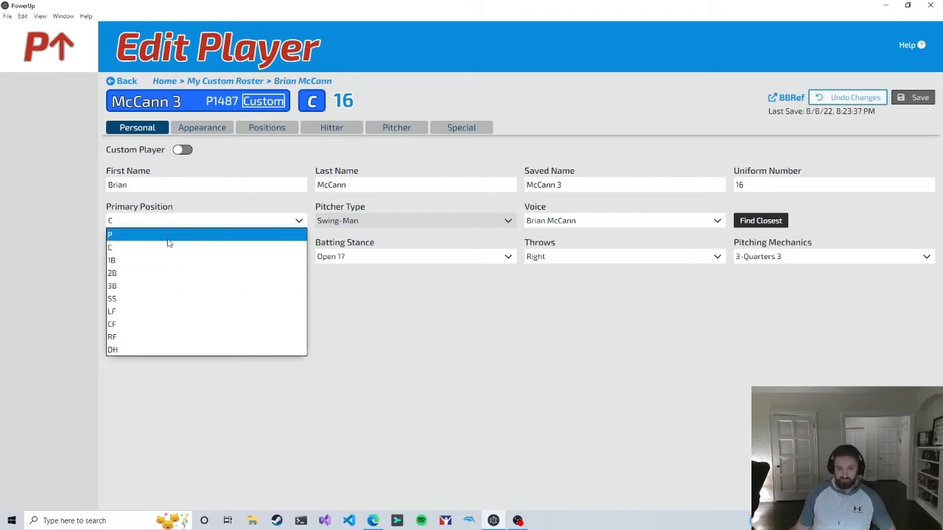
{"action": "left_click", "coordinate": [144, 236]}
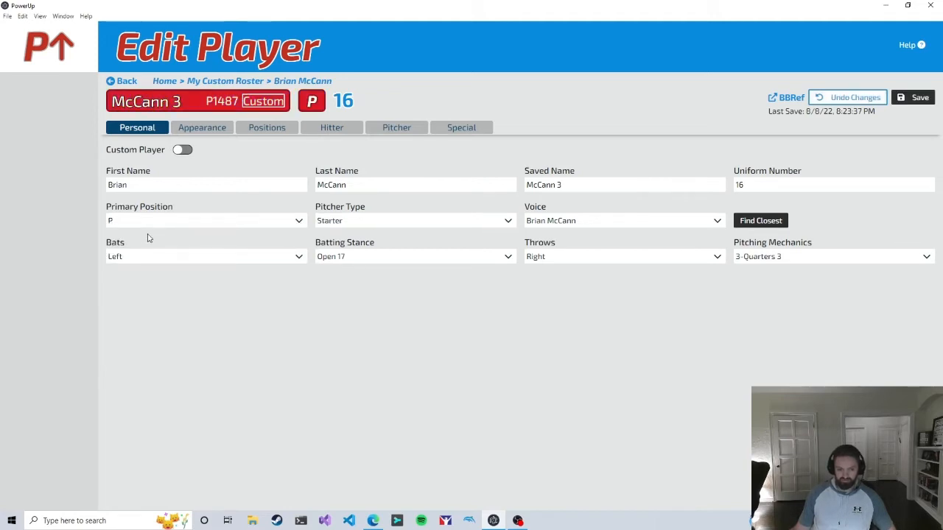
{"action": "left_click", "coordinate": [359, 222]}
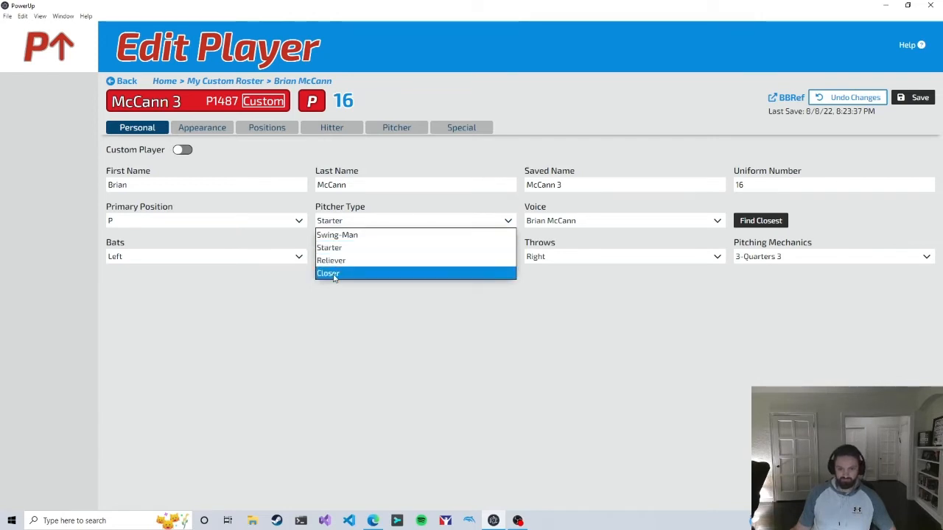
{"action": "left_click", "coordinate": [336, 248]}
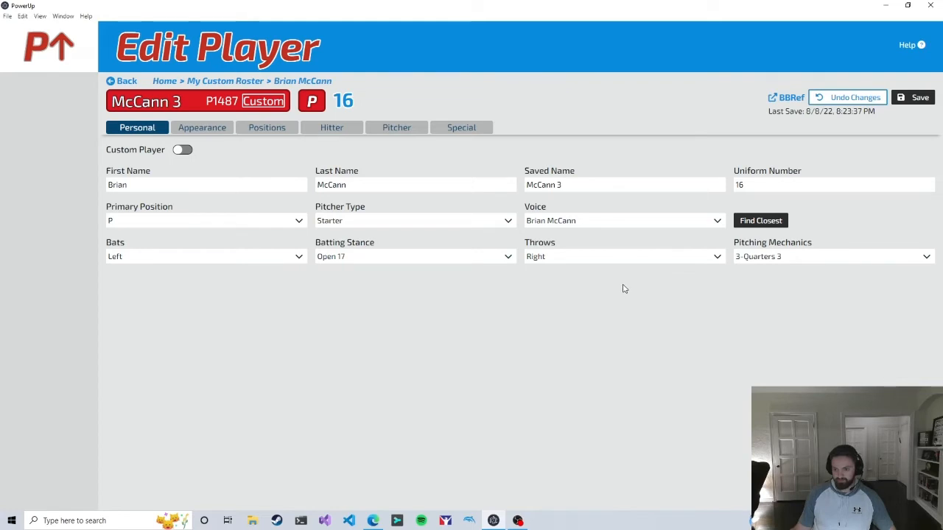
- Browse the list of available player voices
{"action": "left_click", "coordinate": [593, 226]}
{"action": "scroll", "coordinate": [661, 277], "scroll_direction": "down", "scroll_amount": 10}
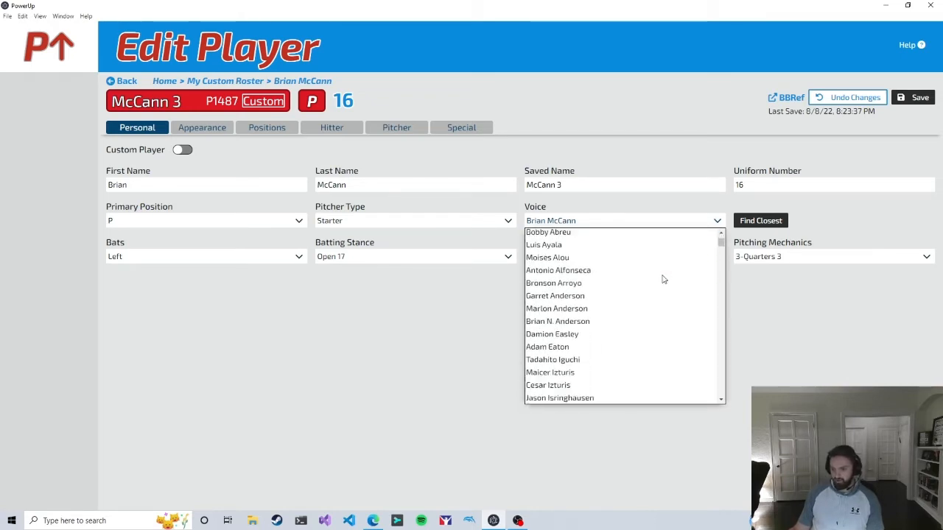
{"action": "scroll", "coordinate": [663, 279], "scroll_direction": "down", "scroll_amount": 12}
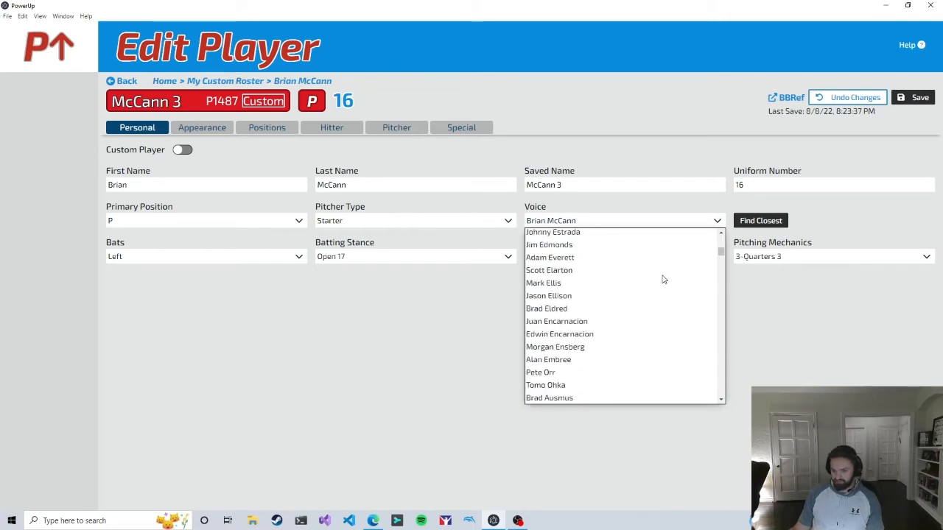
{"action": "scroll", "coordinate": [662, 279], "scroll_direction": "down", "scroll_amount": 5}
{"action": "left_click", "coordinate": [397, 326]}
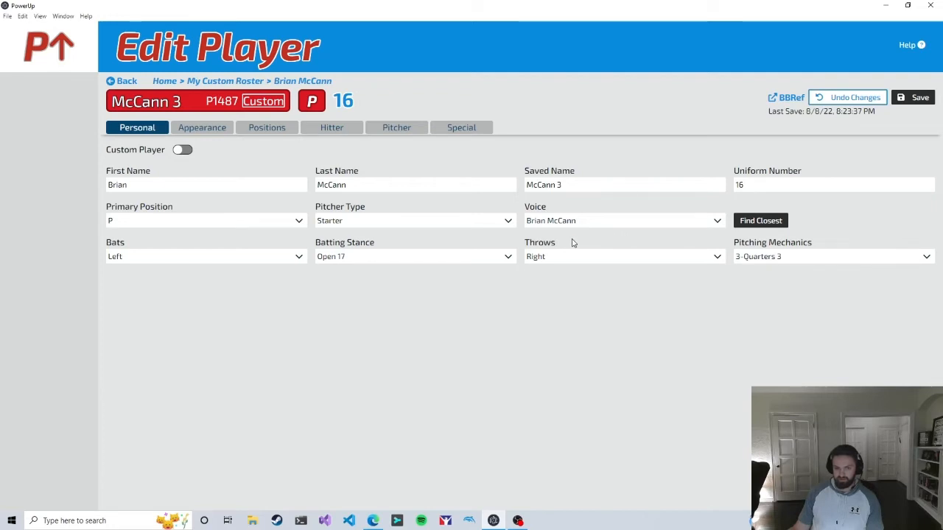
- Set the first name to Cy and the last and saved names to Young, and find the closest matching voice
{"action": "left_click_drag", "start_coordinate": [143, 184], "coordinate": [103, 182]}
{"action": "left_click_drag", "start_coordinate": [349, 185], "coordinate": [316, 184]}
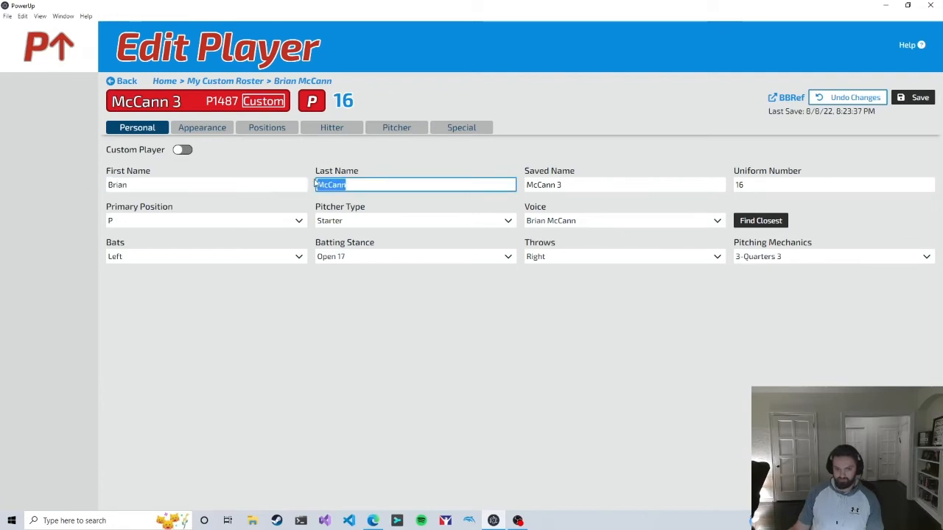
{"action": "left_click", "coordinate": [598, 205]}
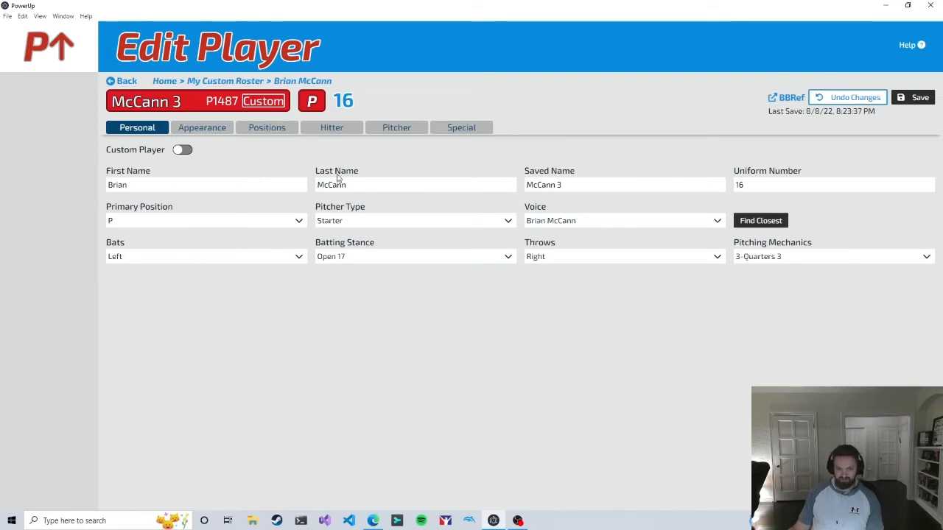
{"action": "double_click", "coordinate": [171, 181]}
{"action": "type", "text": "Cy"}
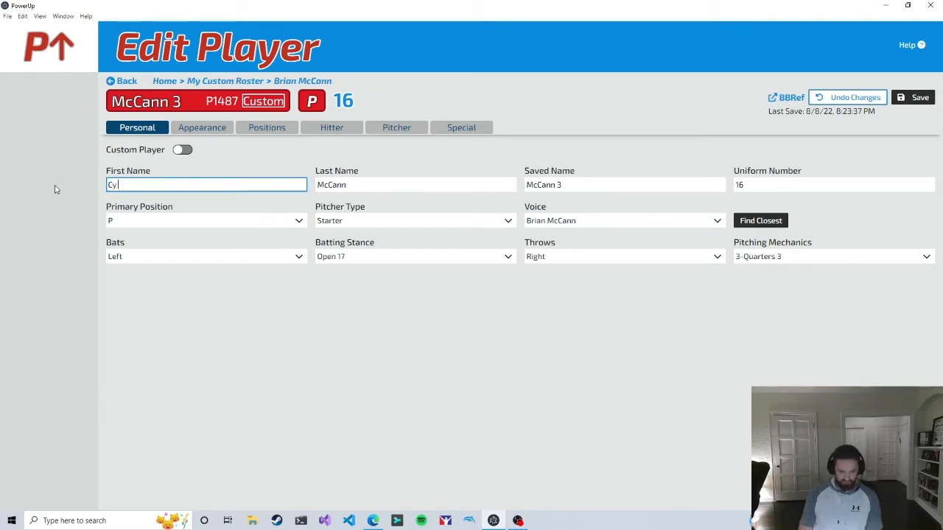
{"action": "key", "text": "Tab"}
{"action": "type", "text": "Young"}
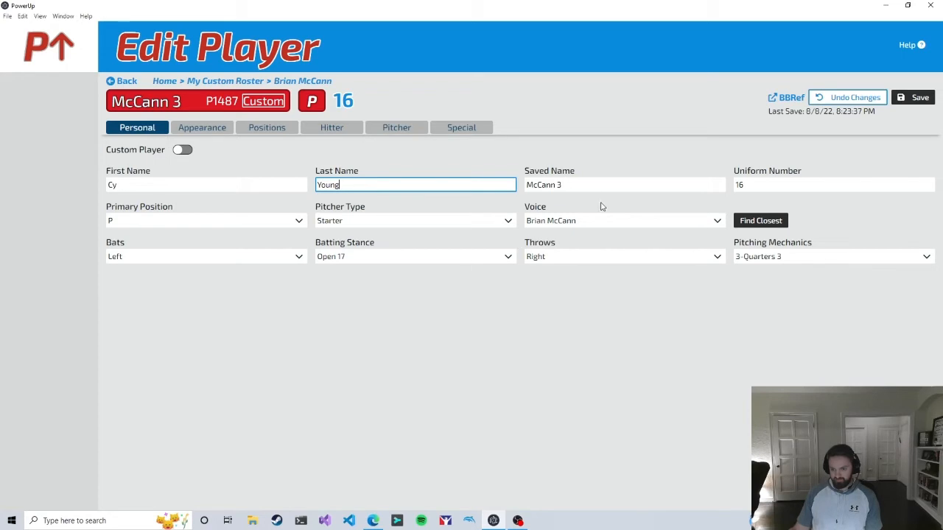
{"action": "key", "text": "Tab"}
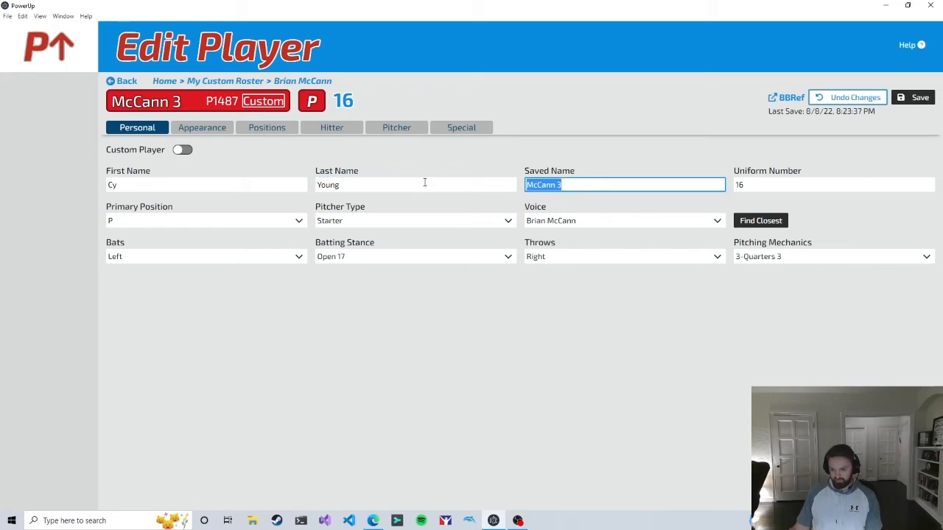
{"action": "type", "text": "Young"}
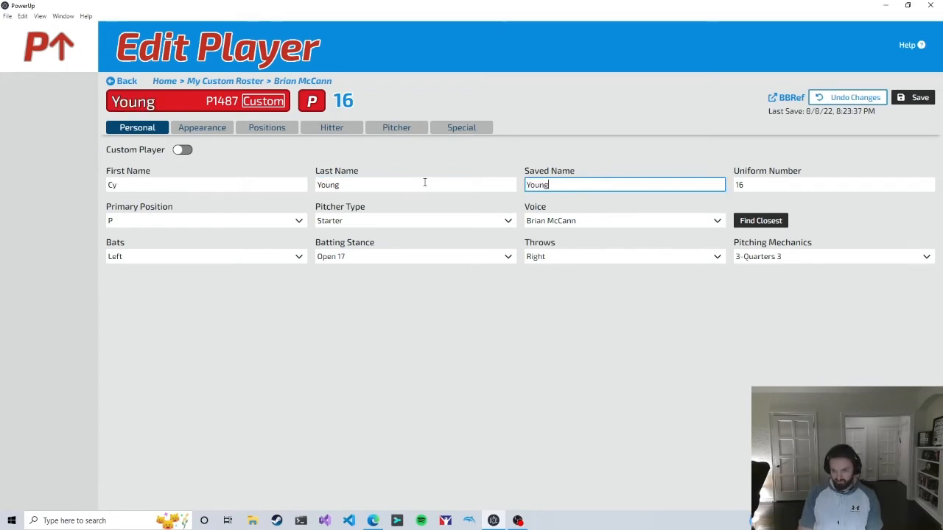
{"action": "left_click", "coordinate": [766, 221]}
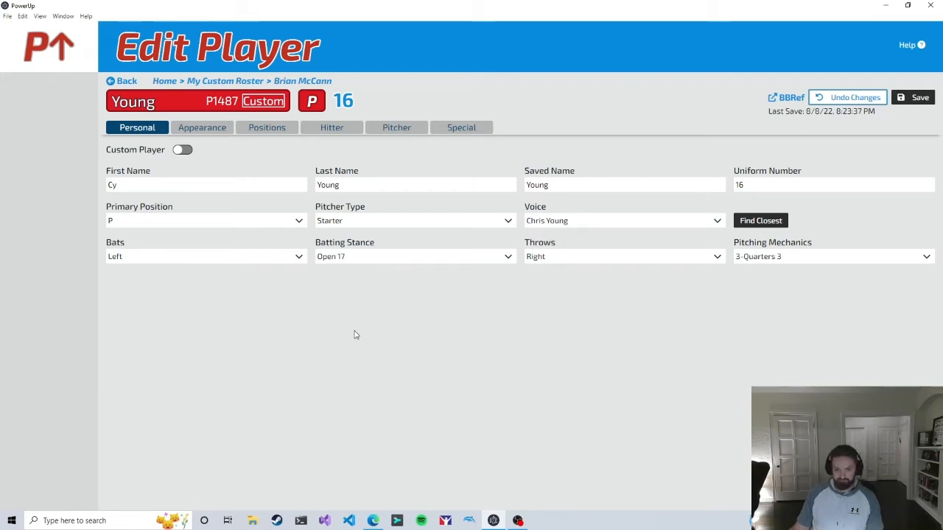
- Open the player's appearance settings and browse the available faces
{"action": "left_click", "coordinate": [202, 127]}
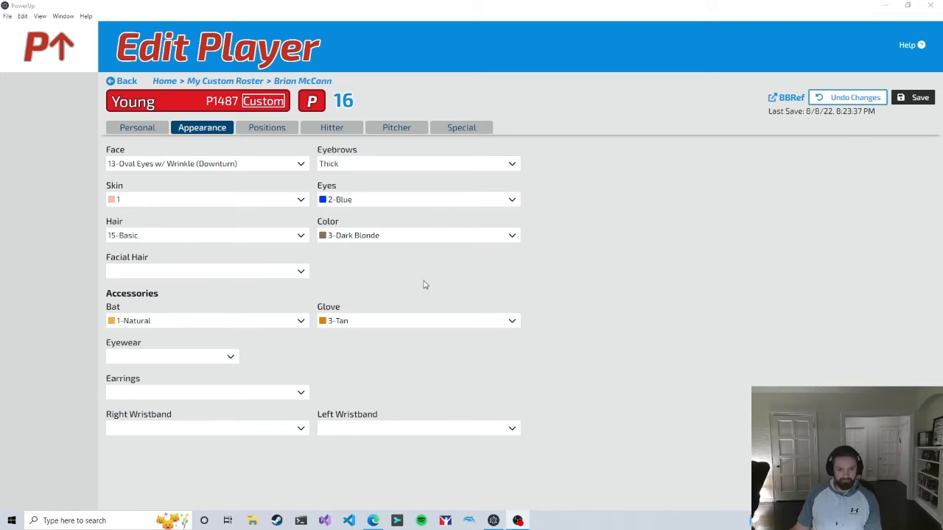
{"action": "left_click", "coordinate": [249, 164]}
{"action": "scroll", "coordinate": [221, 202], "scroll_direction": "down", "scroll_amount": 3}
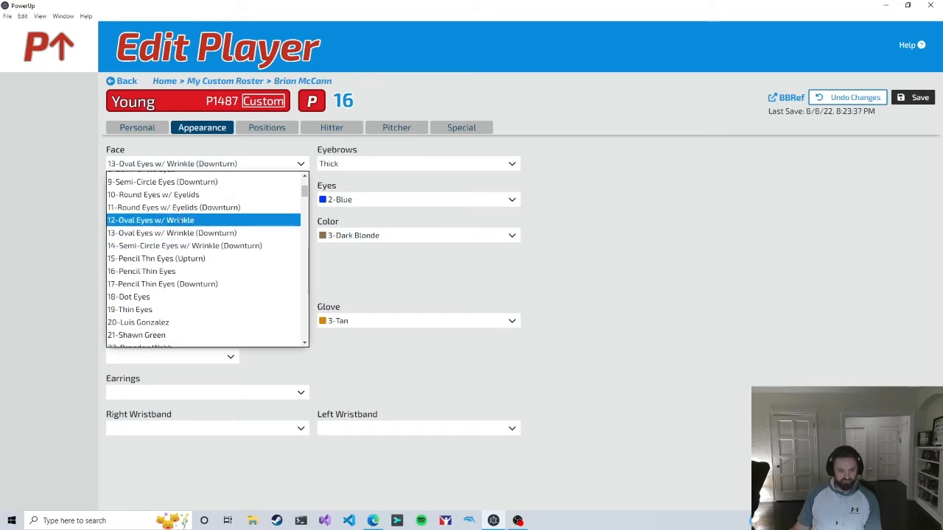
{"action": "scroll", "coordinate": [229, 221], "scroll_direction": "down", "scroll_amount": 3}
{"action": "scroll", "coordinate": [229, 221], "scroll_direction": "down", "scroll_amount": 6}
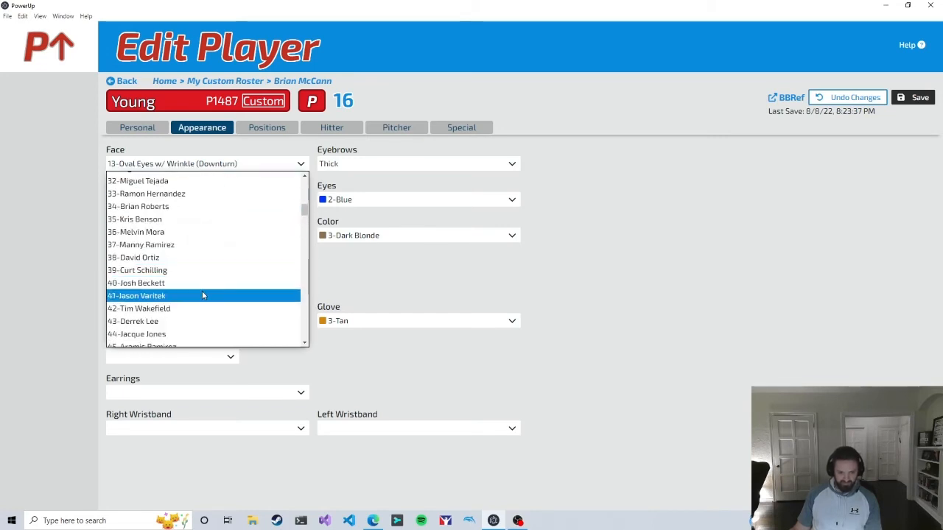
{"action": "left_click", "coordinate": [416, 276]}
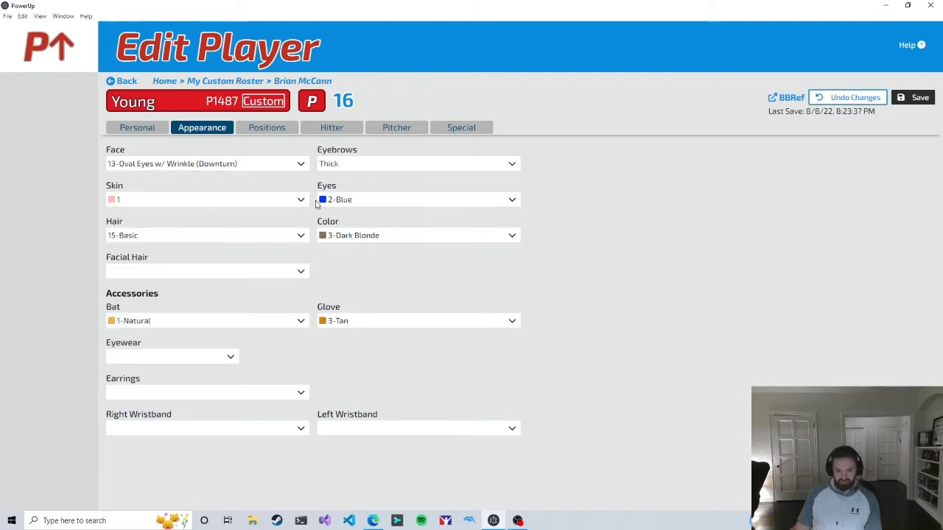
- Try the 42-Tim Wakefield face and set the face to 18-Dot Eyes instead
{"action": "left_click", "coordinate": [255, 165]}
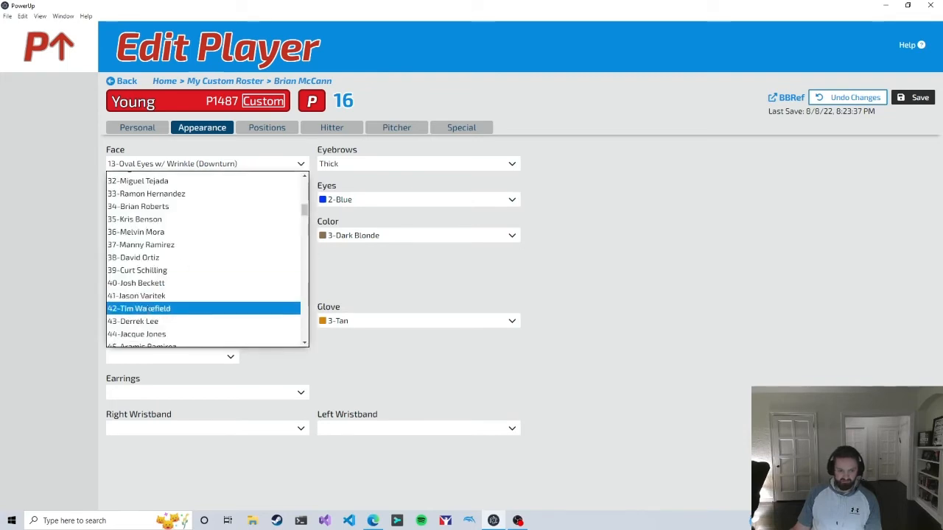
{"action": "left_click", "coordinate": [148, 248]}
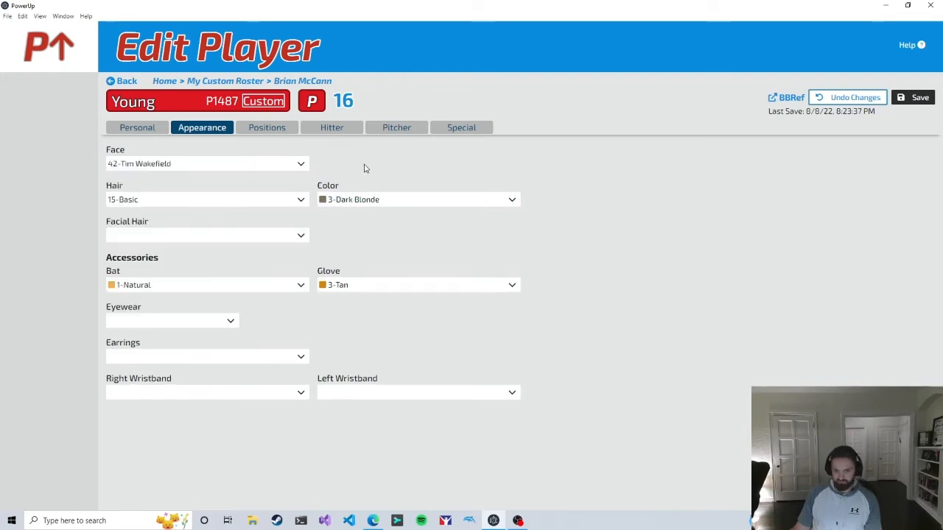
{"action": "left_click", "coordinate": [295, 165]}
{"action": "scroll", "coordinate": [158, 278], "scroll_direction": "up", "scroll_amount": 9}
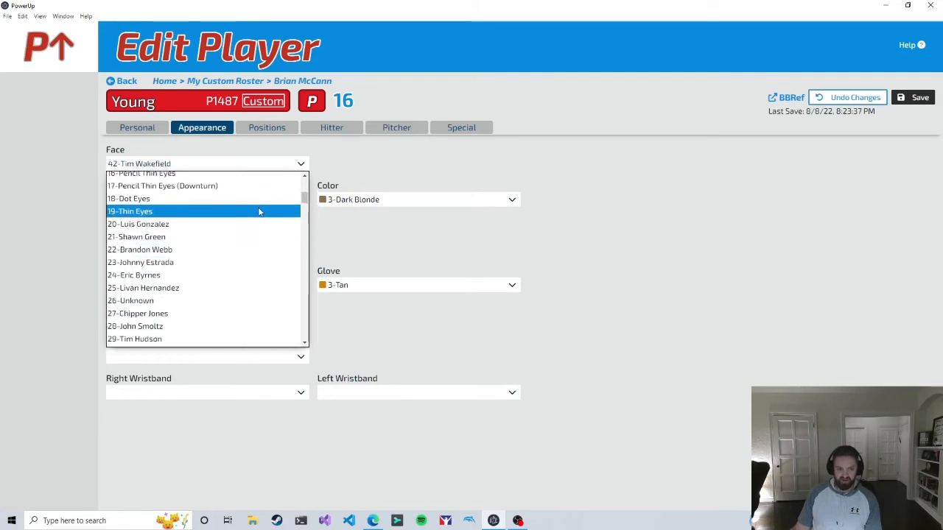
{"action": "left_click", "coordinate": [133, 347]}
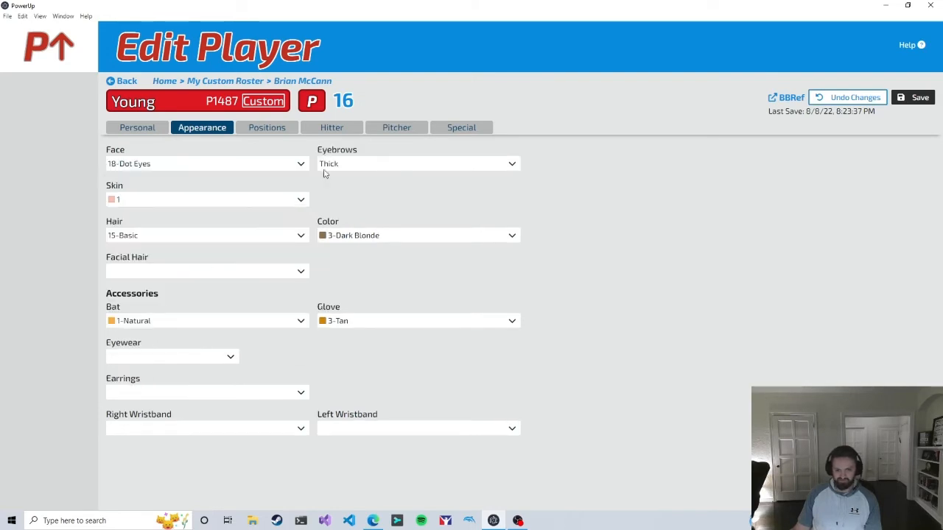
- Look through the remaining standard face types and the facial hair options
{"action": "left_click", "coordinate": [257, 164]}
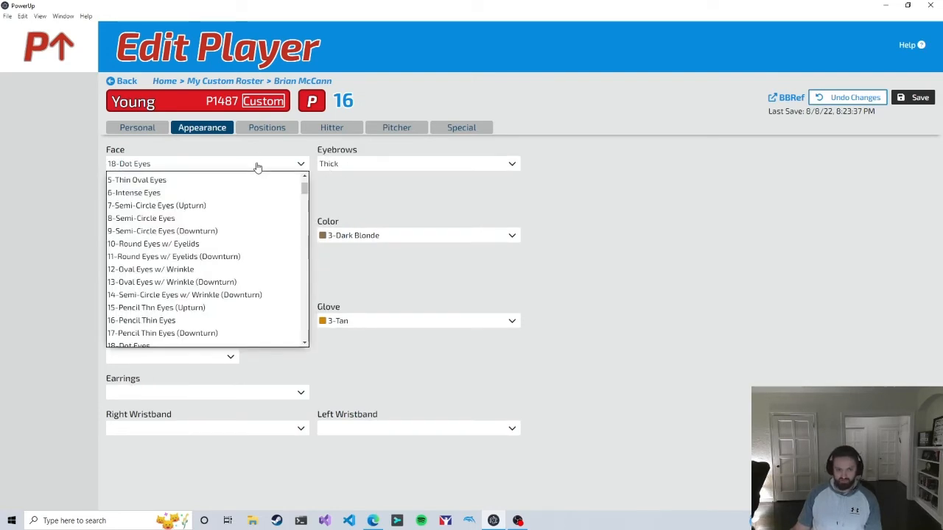
{"action": "scroll", "coordinate": [181, 247], "scroll_direction": "down", "scroll_amount": 1}
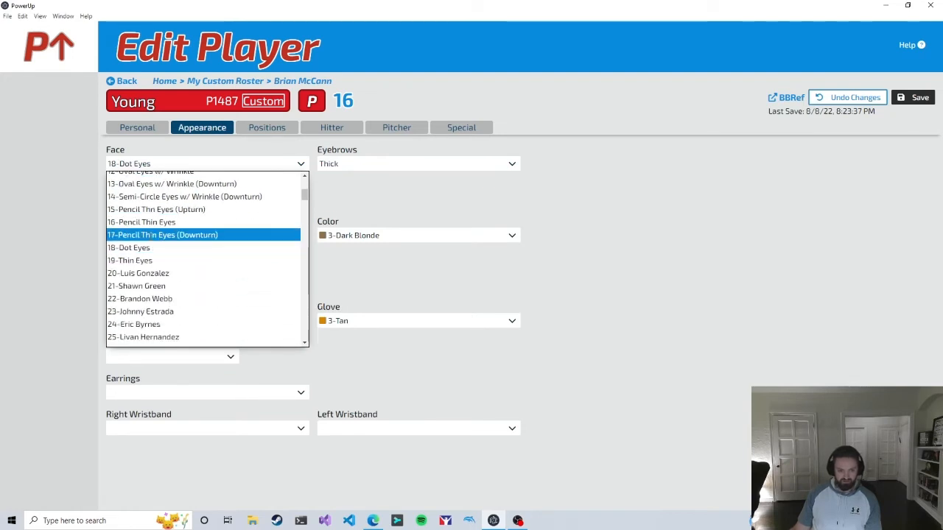
{"action": "left_click", "coordinate": [371, 185]}
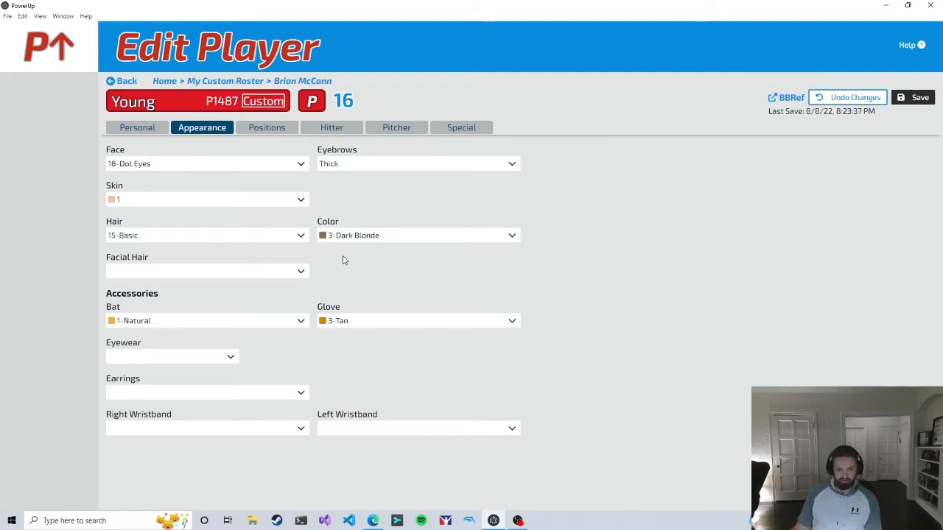
{"action": "left_click", "coordinate": [249, 275]}
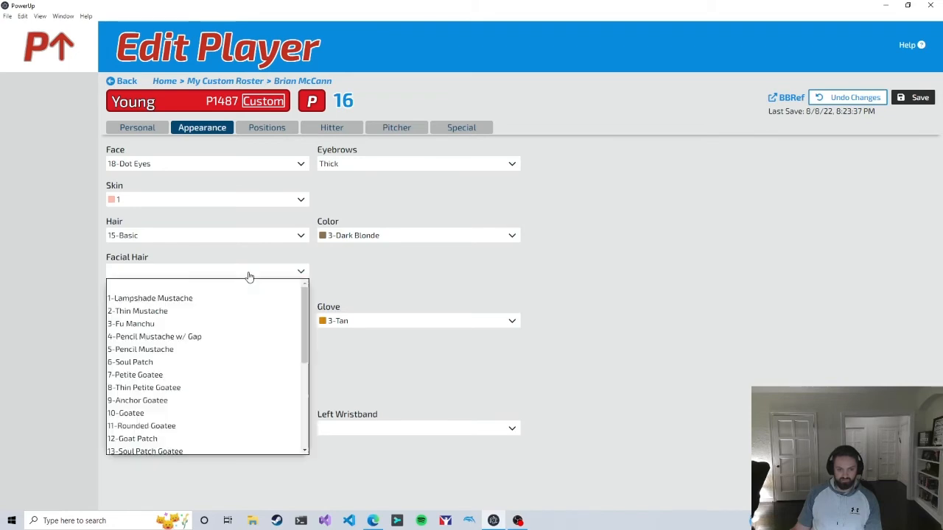
{"action": "left_click", "coordinate": [361, 261]}
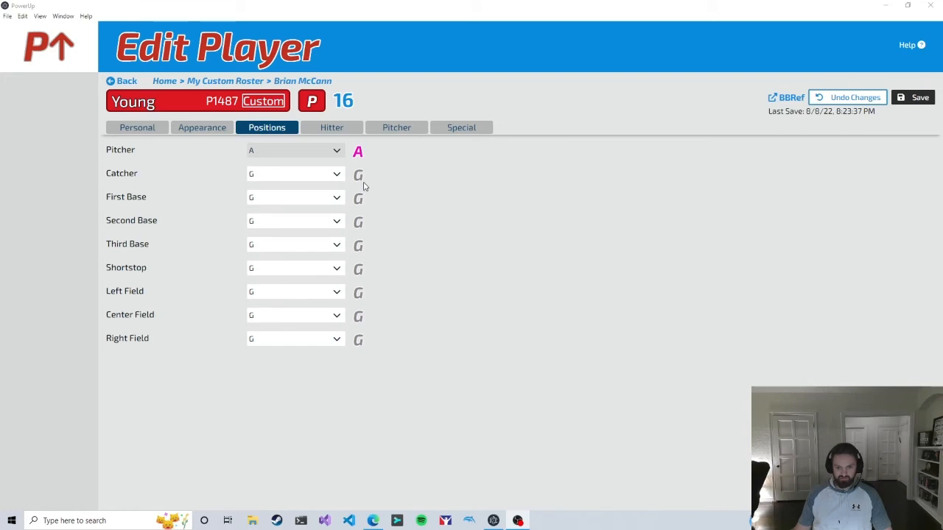
- Change the primary position to 2B and view the resulting position ratings
{"action": "left_click", "coordinate": [129, 130]}
{"action": "left_click", "coordinate": [128, 131]}
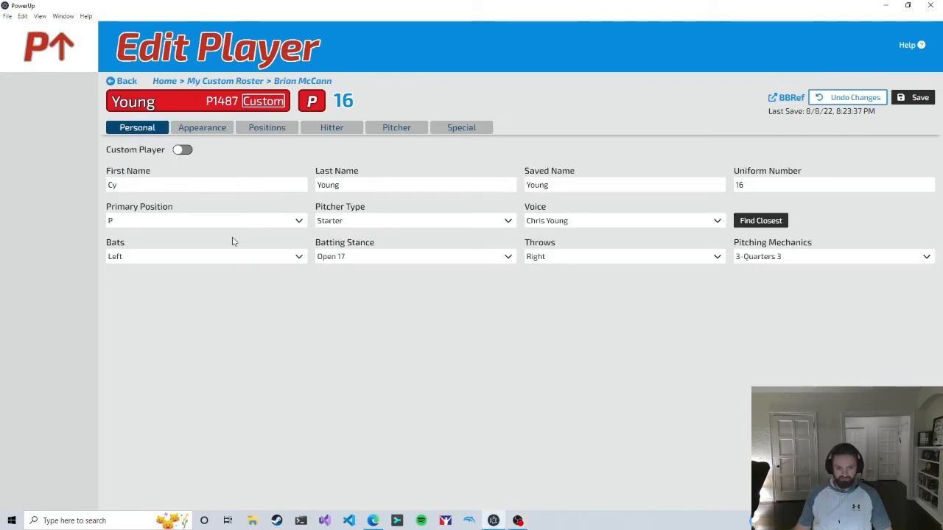
{"action": "left_click", "coordinate": [262, 225]}
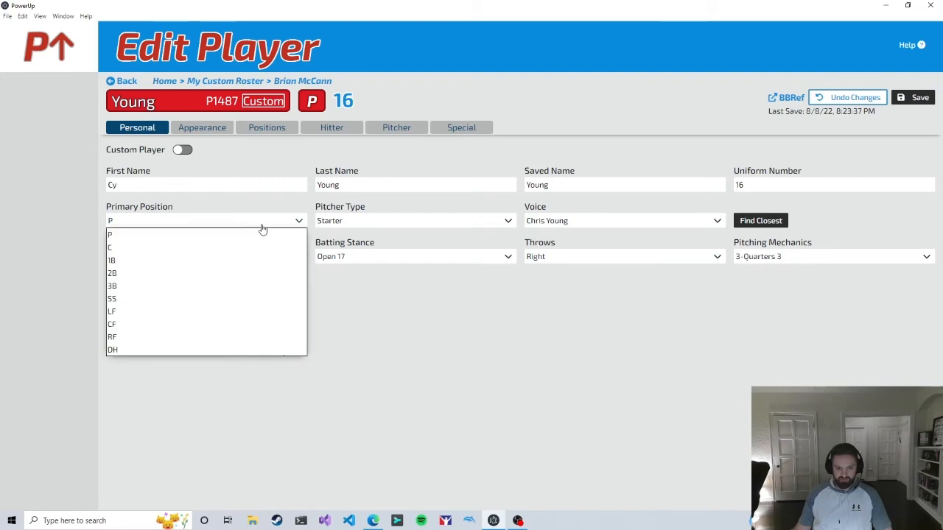
{"action": "left_click", "coordinate": [146, 277]}
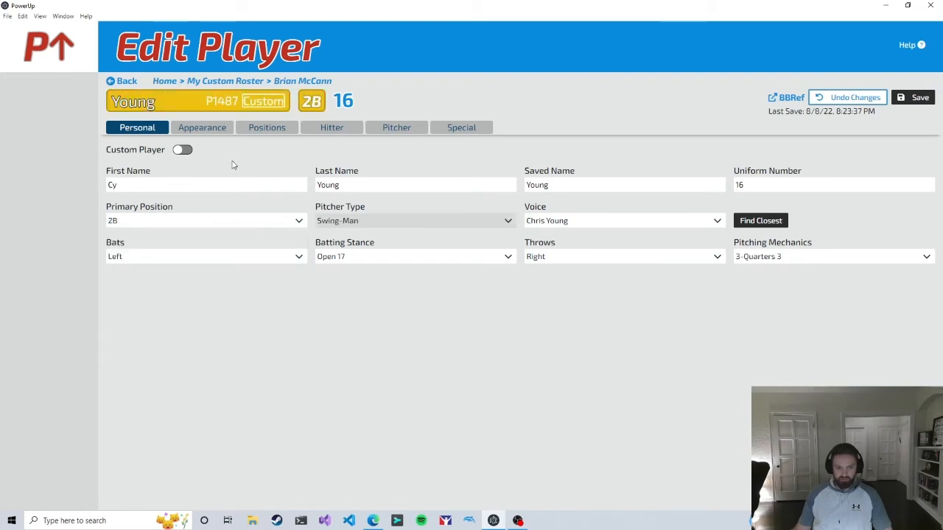
{"action": "left_click", "coordinate": [269, 132]}
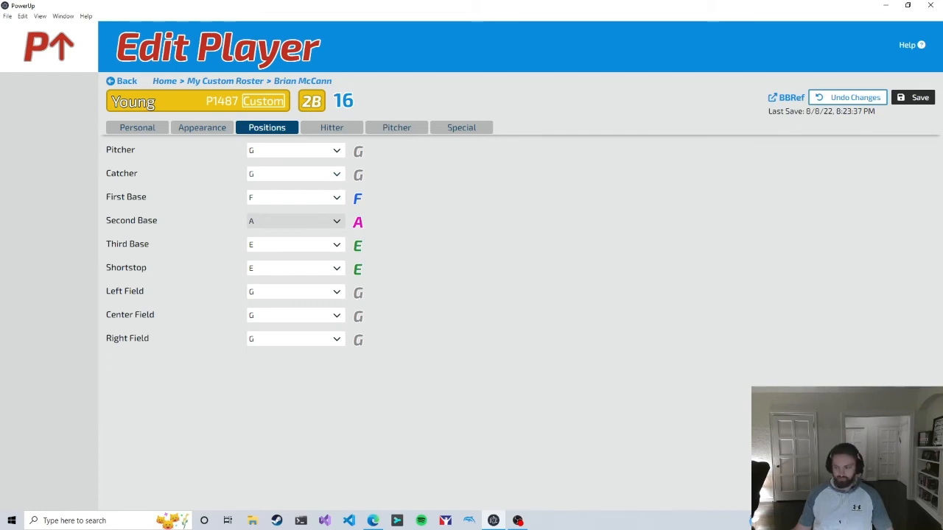
- Mark the hitter's zone grid red at upper left, middle left, centre, lower left and lower right, and blue at upper middle and lower middle
{"action": "left_click", "coordinate": [332, 128]}
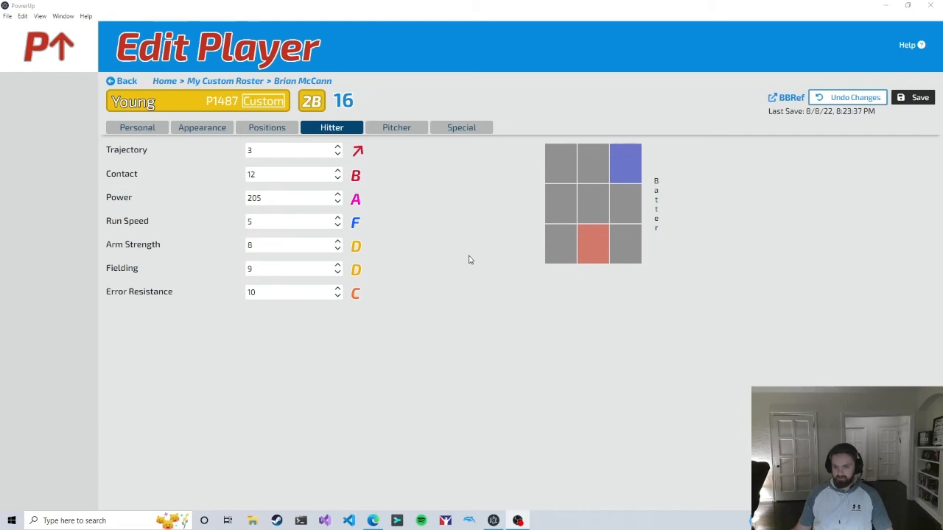
{"action": "left_click", "coordinate": [566, 174]}
{"action": "left_click", "coordinate": [566, 174]}
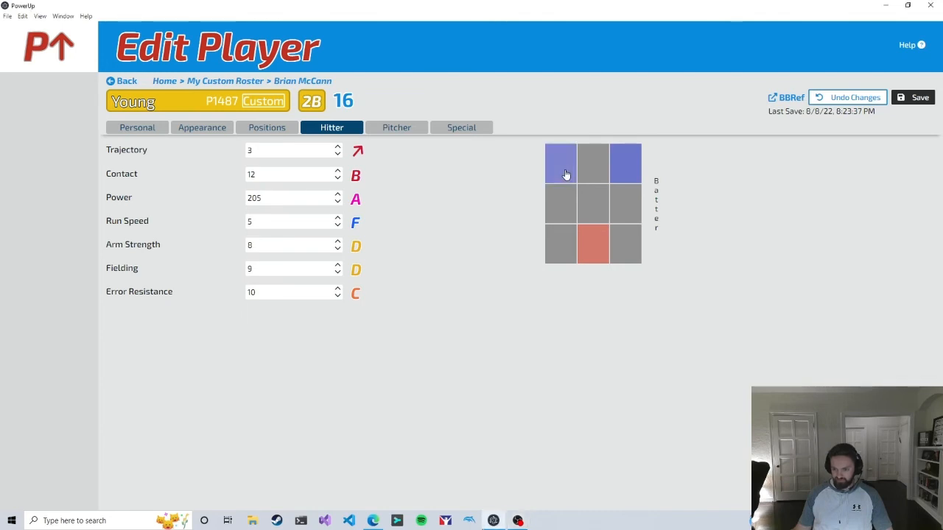
{"action": "left_click", "coordinate": [566, 174]}
{"action": "left_click", "coordinate": [594, 204]}
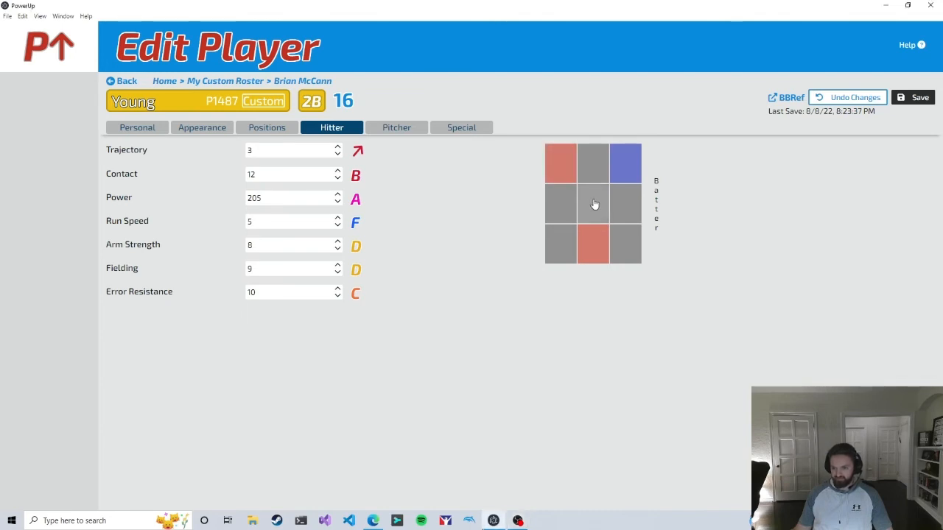
{"action": "left_click", "coordinate": [627, 246]}
{"action": "left_click", "coordinate": [580, 254]}
{"action": "left_click", "coordinate": [571, 239]}
{"action": "left_click", "coordinate": [564, 217]}
{"action": "left_click", "coordinate": [603, 161]}
{"action": "left_click", "coordinate": [603, 160]}
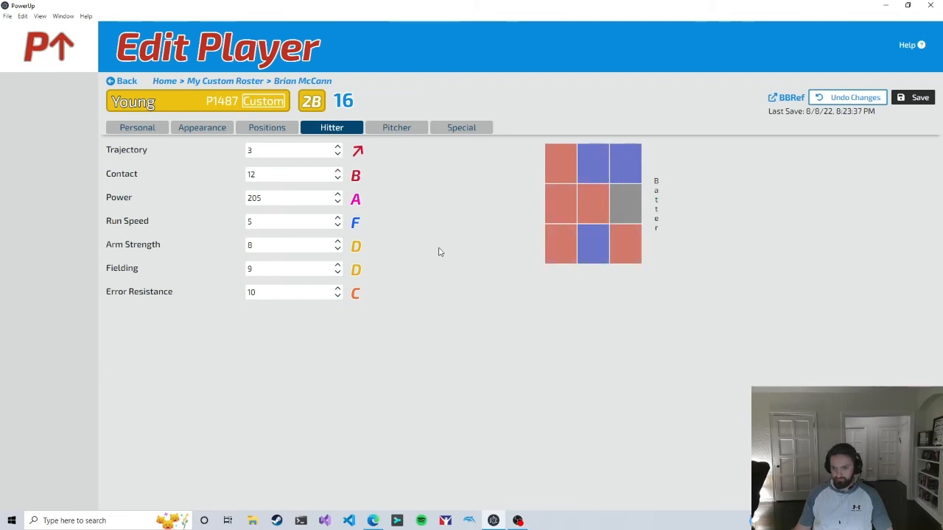
- Give the player a Slider as the first slider pitch and set its movement to 7
{"action": "left_click", "coordinate": [396, 128]}
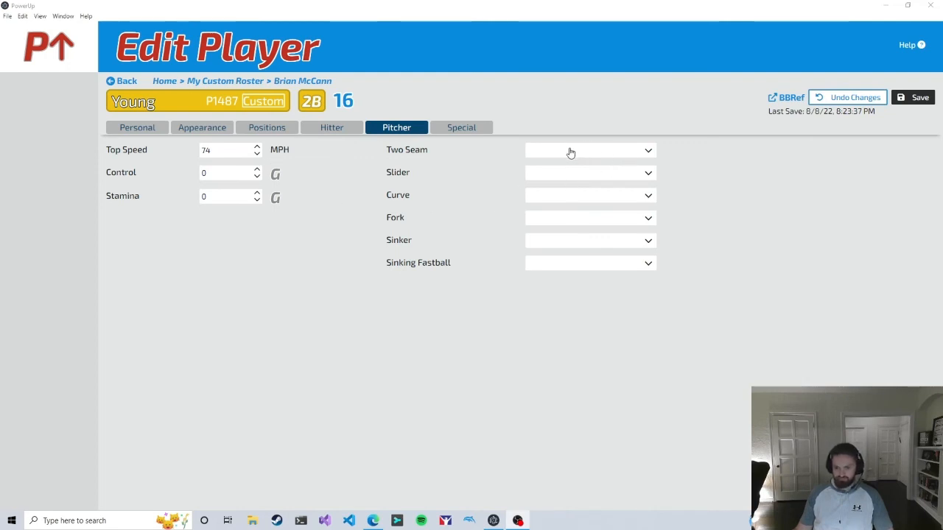
{"action": "left_click", "coordinate": [579, 175]}
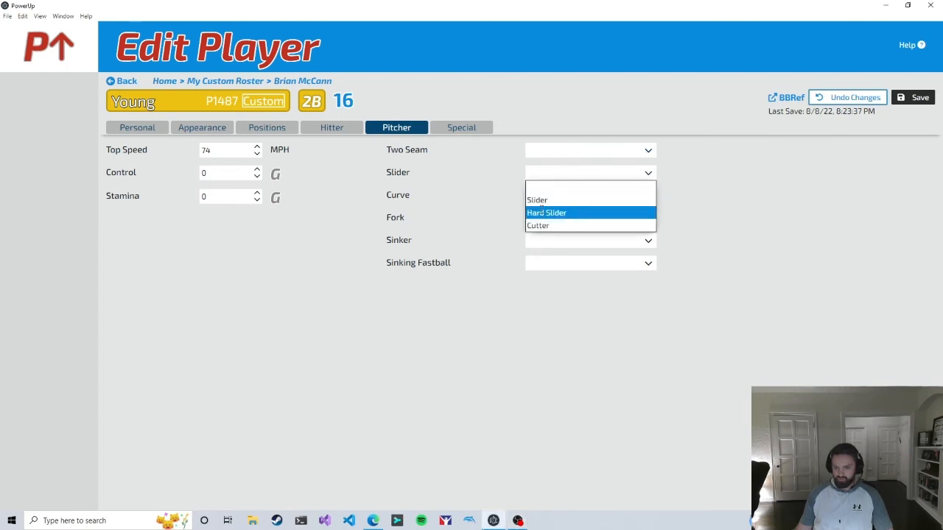
{"action": "left_click", "coordinate": [549, 199]}
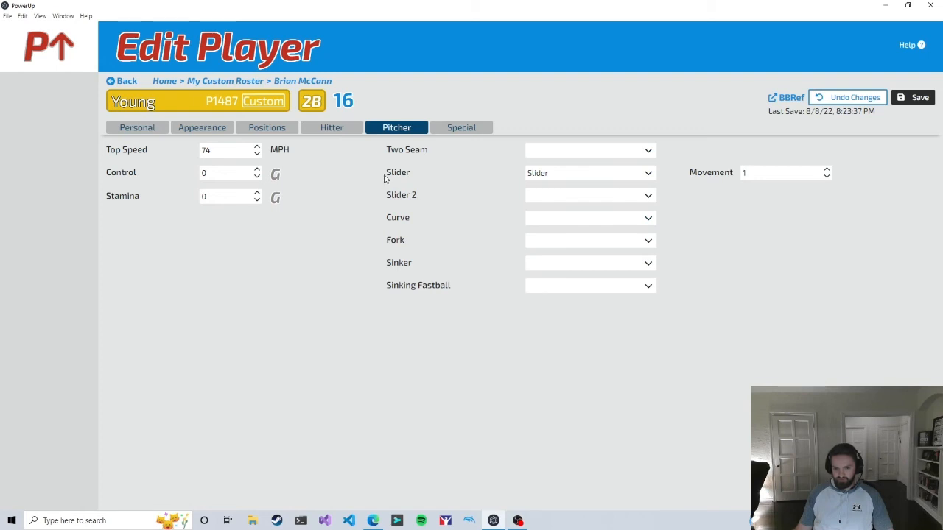
{"action": "left_click_drag", "start_coordinate": [384, 179], "coordinate": [414, 179]}
{"action": "left_click", "coordinate": [729, 202]}
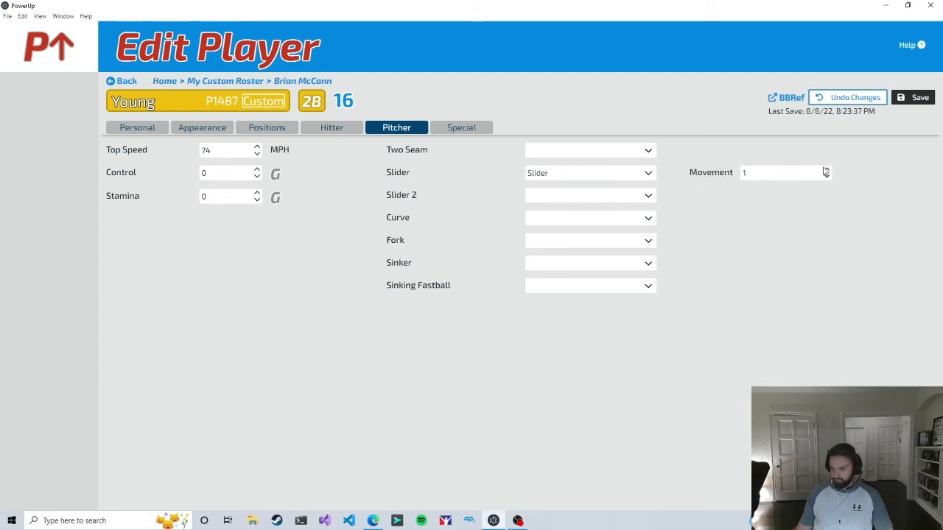
{"action": "left_click", "coordinate": [717, 175]}
{"action": "type", "text": "7"}
{"action": "left_click", "coordinate": [737, 212]}
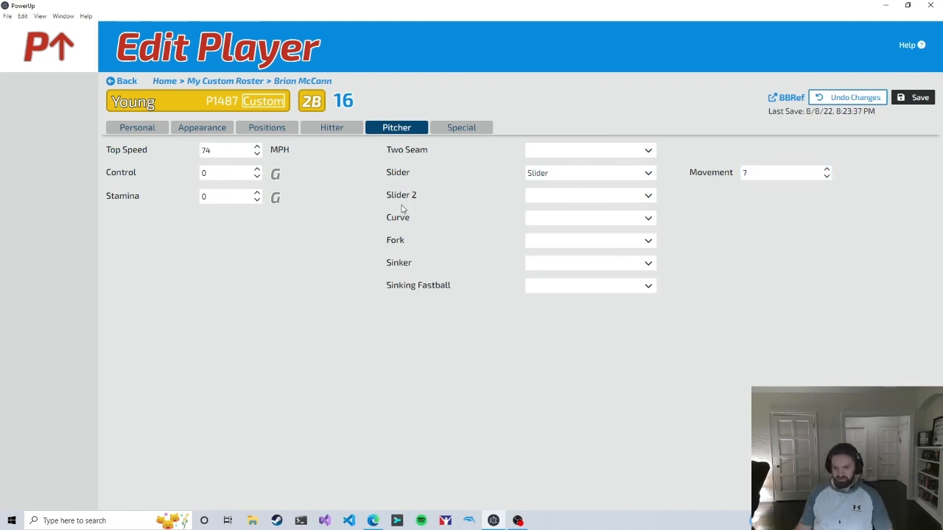
- Add a Hard Slider as the second slider pitch and set its movement to 3
{"action": "left_click_drag", "start_coordinate": [387, 197], "coordinate": [423, 201]}
{"action": "left_click", "coordinate": [602, 206]}
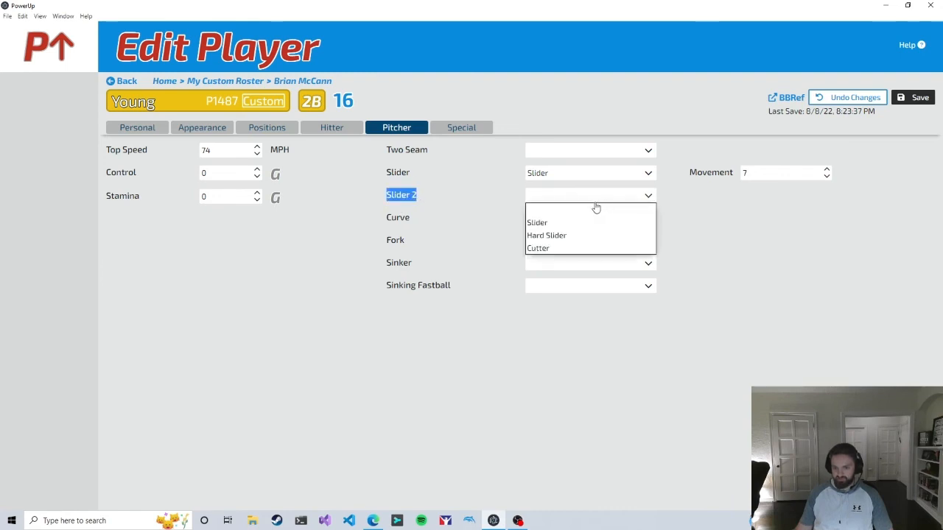
{"action": "left_click", "coordinate": [539, 234]}
{"action": "left_click", "coordinate": [775, 195]}
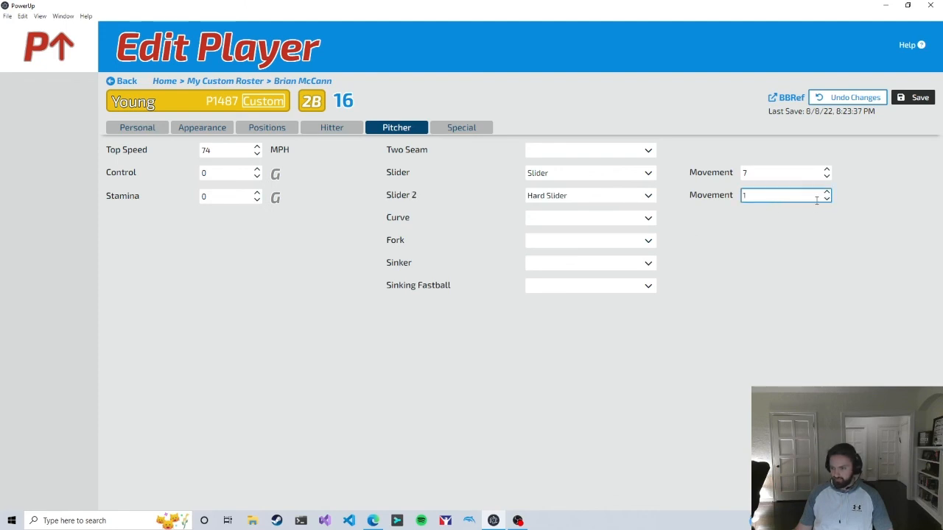
{"action": "key", "text": "BackSpace"}
{"action": "type", "text": "3"}
{"action": "left_click", "coordinate": [748, 226]}
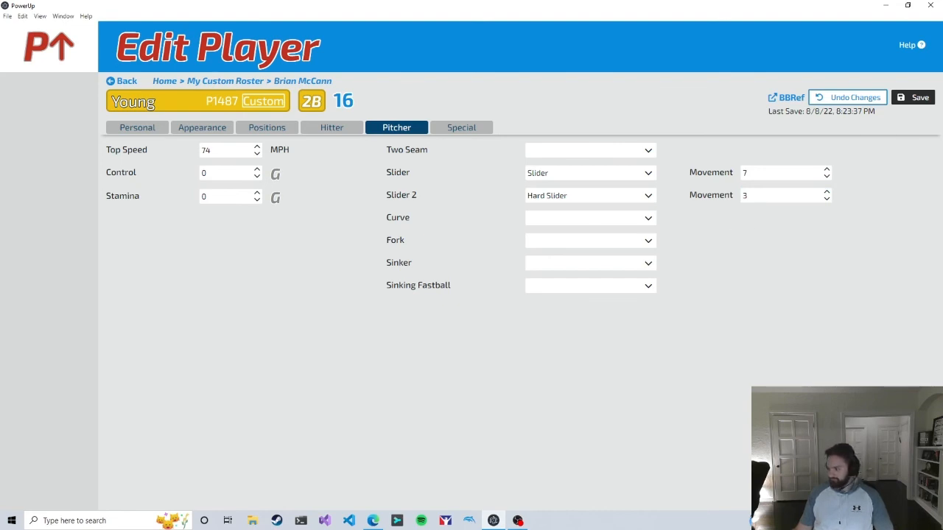
- Look through the player's special abilities, from the general and hitter groups down to the pitch qualities
{"action": "left_click", "coordinate": [461, 127]}
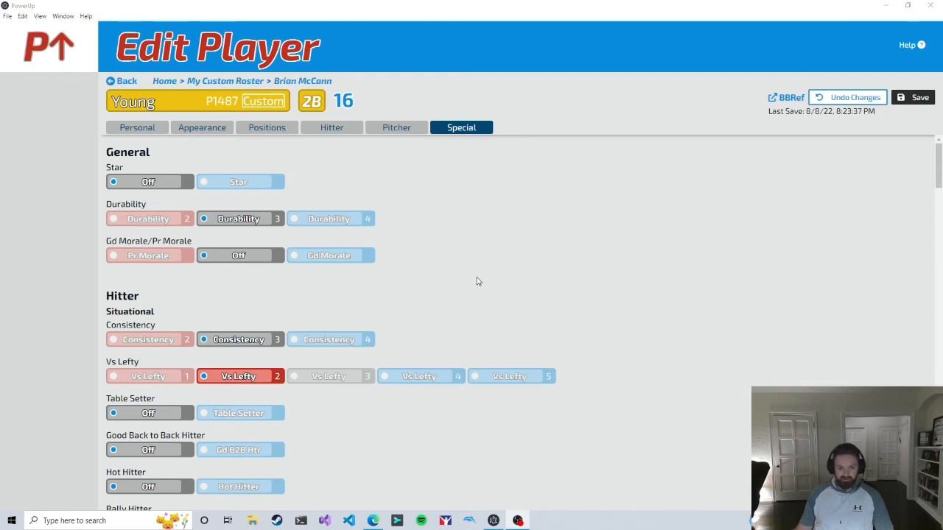
{"action": "scroll", "coordinate": [479, 276], "scroll_direction": "down", "scroll_amount": 1}
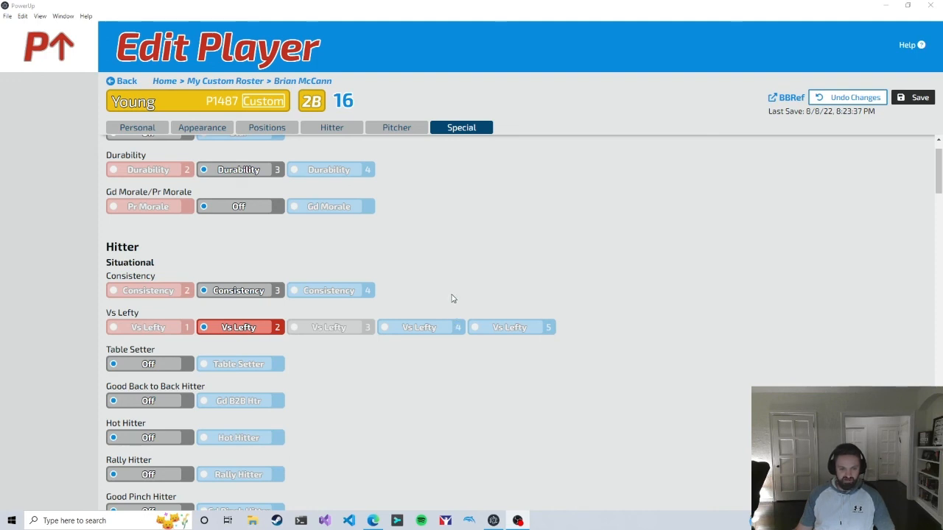
{"action": "scroll", "coordinate": [405, 277], "scroll_direction": "down", "scroll_amount": 2}
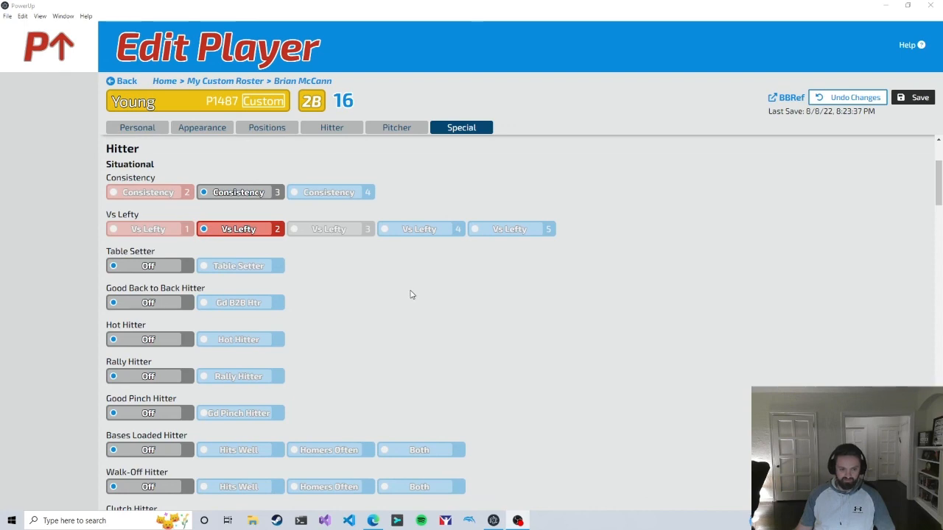
{"action": "scroll", "coordinate": [410, 292], "scroll_direction": "down", "scroll_amount": 4}
{"action": "scroll", "coordinate": [410, 290], "scroll_direction": "down", "scroll_amount": 15}
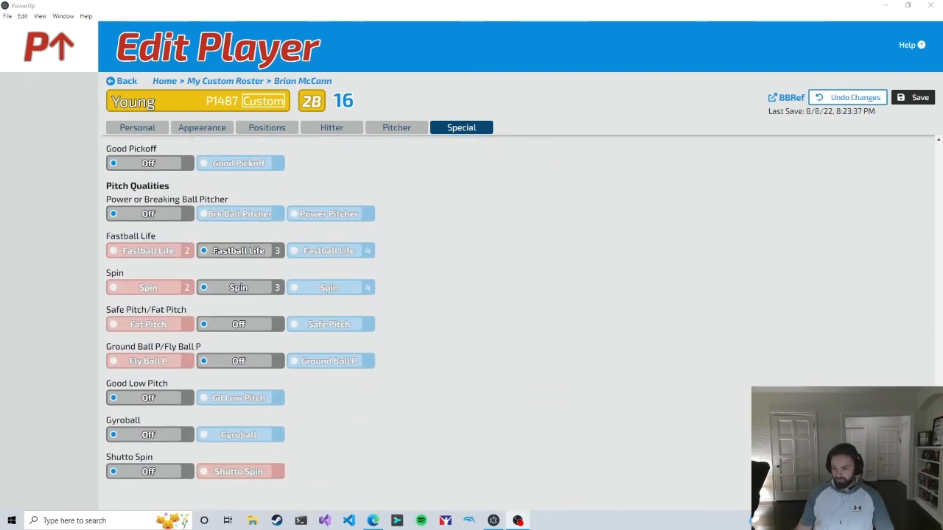
{"action": "scroll", "coordinate": [234, 291], "scroll_direction": "up", "scroll_amount": 20}
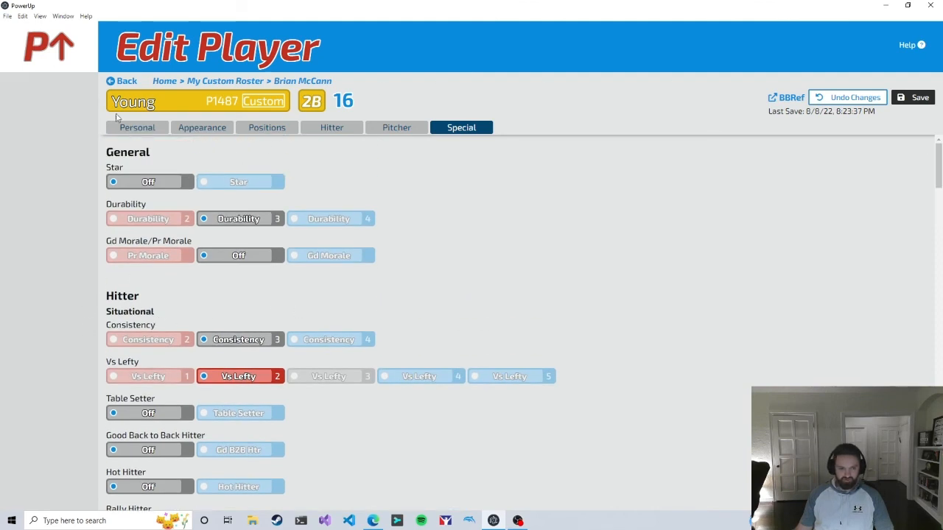
- Change the primary position to P and review how the special abilities are ordered for a pitcher
{"action": "left_click", "coordinate": [150, 128]}
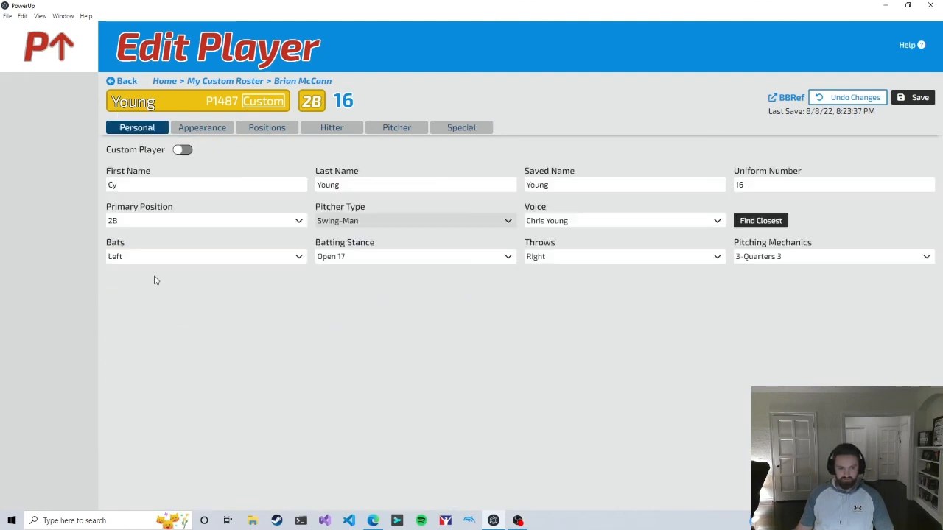
{"action": "left_click", "coordinate": [167, 221]}
{"action": "left_click", "coordinate": [131, 236]}
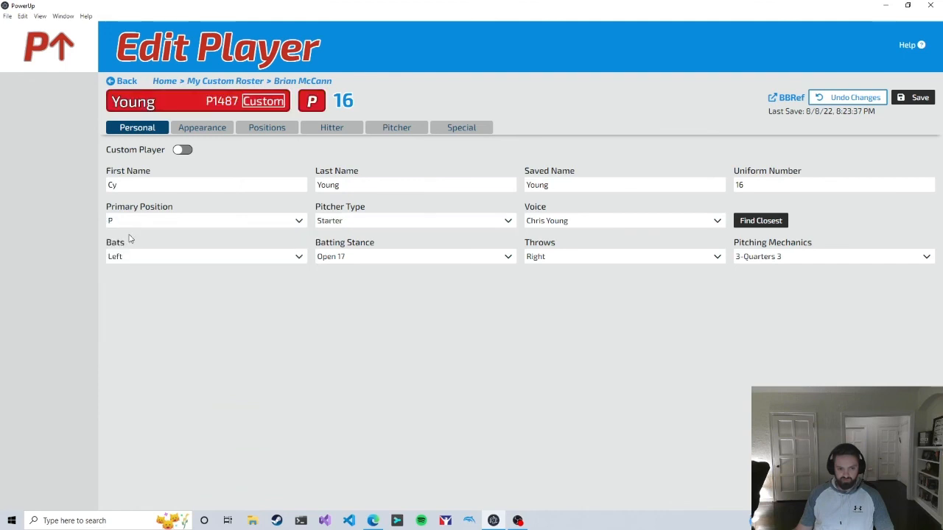
{"action": "left_click", "coordinate": [466, 127]}
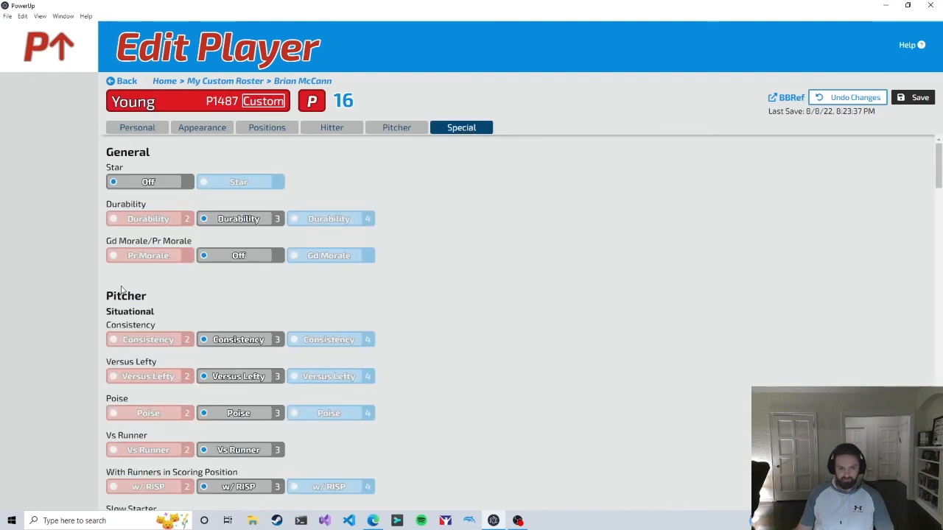
{"action": "scroll", "coordinate": [246, 209], "scroll_direction": "down", "scroll_amount": 5}
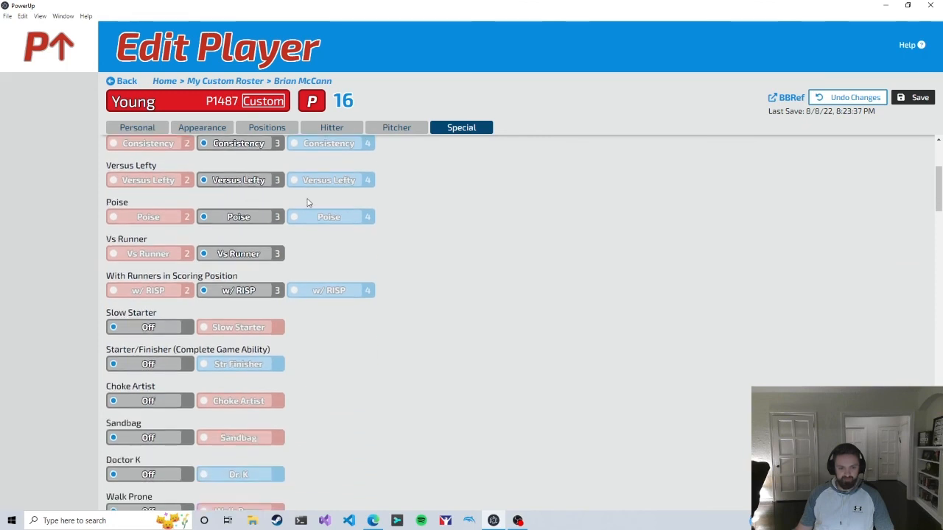